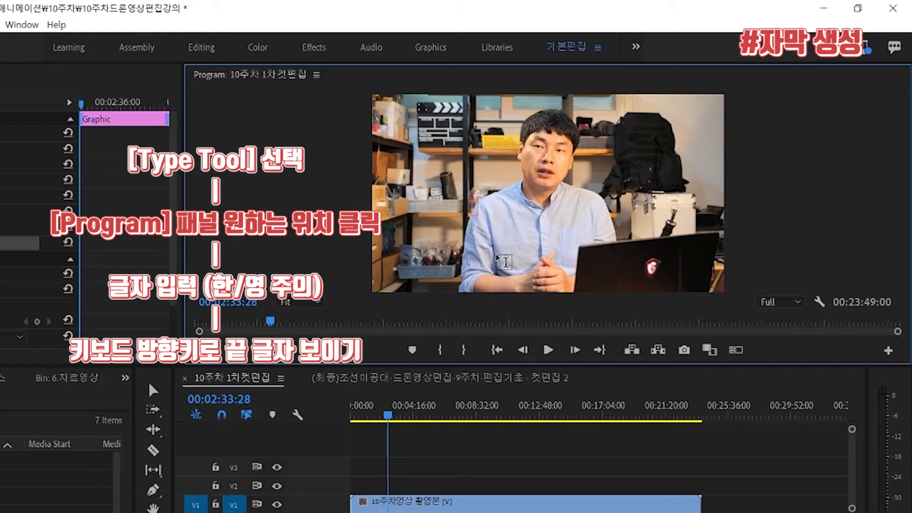
Enter the caption text "댓글질문" in the new text layer on the video frame.
{"action": "type", "text": "챗"}
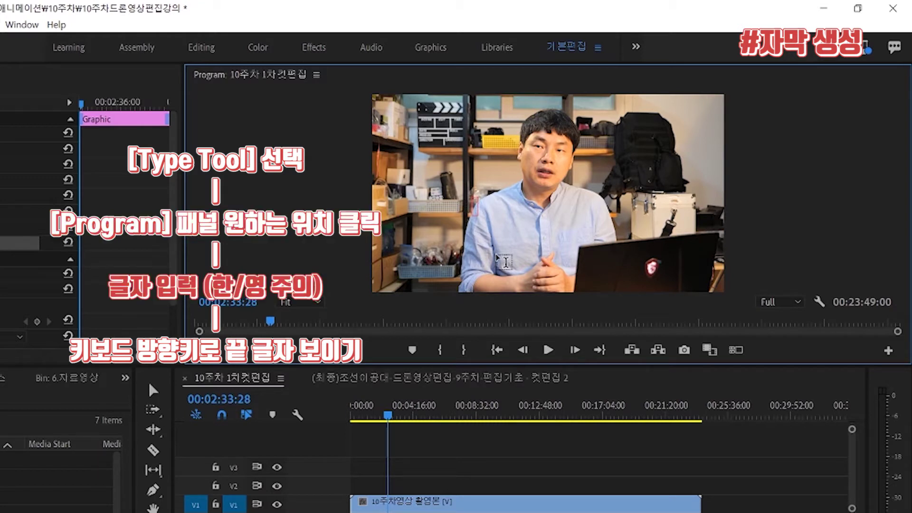
{"action": "type", "text": "글질"}
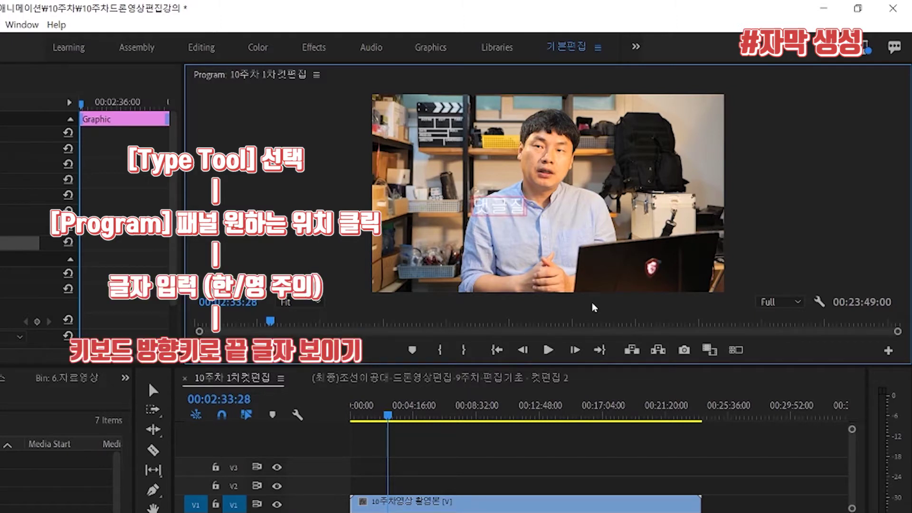
{"action": "type", "text": "문"}
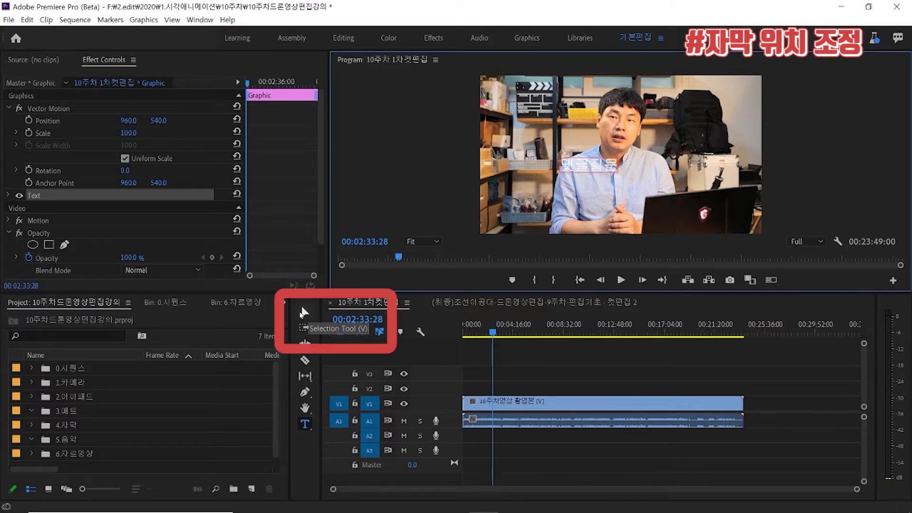
Switch to the Selection Tool and snap the caption to the exact centre of the video frame.
{"action": "left_click", "coordinate": [303, 312]}
{"action": "left_click_drag", "start_coordinate": [574, 166], "coordinate": [611, 158]}
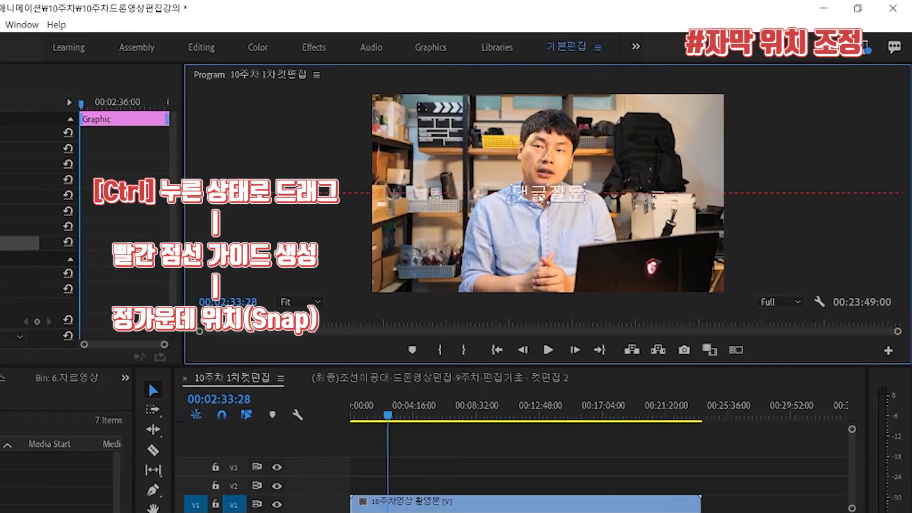
{"action": "left_click_drag", "start_coordinate": [541, 198], "coordinate": [541, 199]}
{"action": "left_click_drag", "start_coordinate": [541, 199], "coordinate": [548, 195]}
{"action": "left_click_drag", "start_coordinate": [547, 199], "coordinate": [580, 193]}
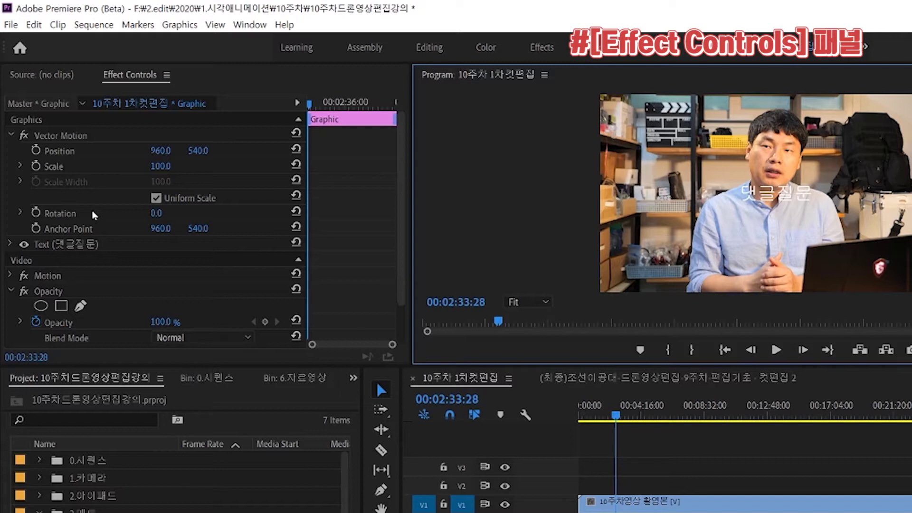
Try shifting the graphic's vector motion Position to 782, 659, and reset the Position parameter.
{"action": "left_click_drag", "start_coordinate": [158, 150], "coordinate": [73, 150]}
{"action": "left_click_drag", "start_coordinate": [193, 156], "coordinate": [269, 162]}
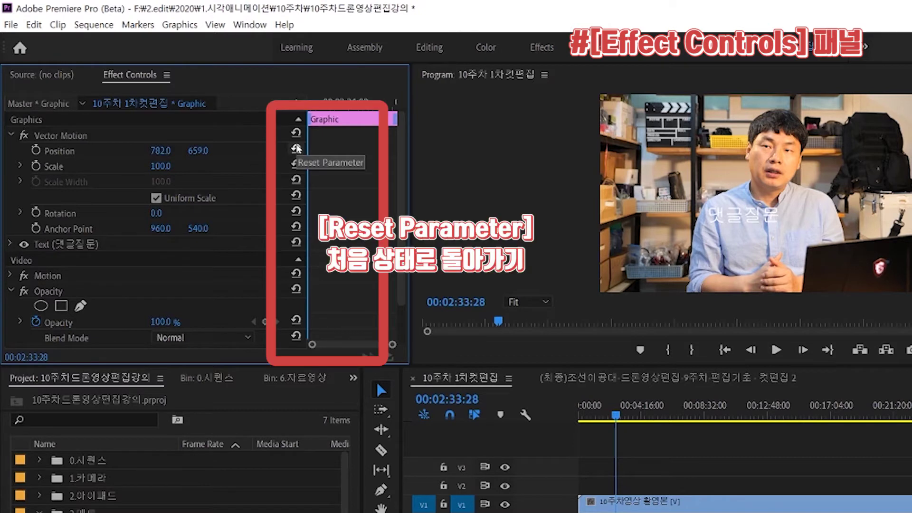
{"action": "left_click", "coordinate": [296, 148]}
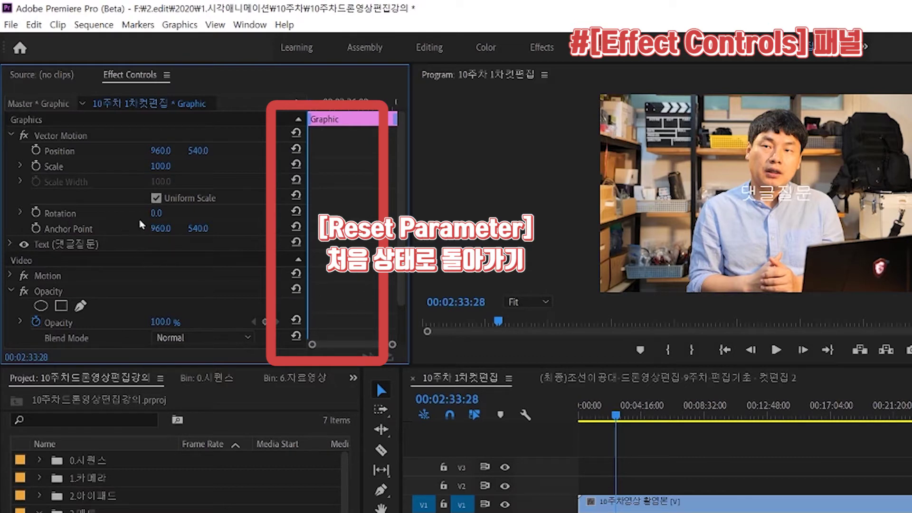
Expand the graphic's Scale property, try several enlargements such as 140.6 and 151, and set Scale to 136.
{"action": "left_click", "coordinate": [20, 166]}
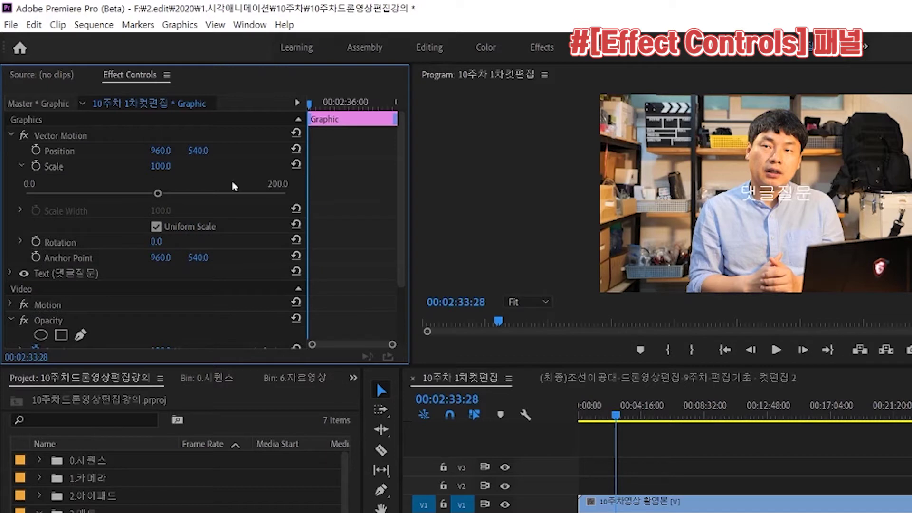
{"action": "left_click", "coordinate": [164, 166]}
{"action": "type", "text": "40"}
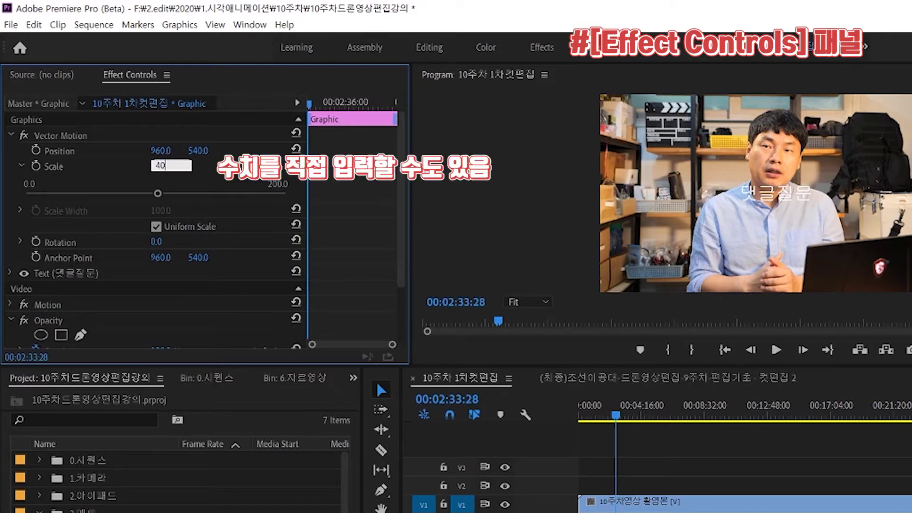
{"action": "type", "text": ".0"}
{"action": "key", "text": "Return"}
{"action": "mouse_move", "coordinate": [170, 166]}
{"action": "left_mouse_down"}
{"action": "mouse_move", "coordinate": [159, 167]}
{"action": "mouse_move", "coordinate": [173, 166]}
{"action": "left_mouse_up"}
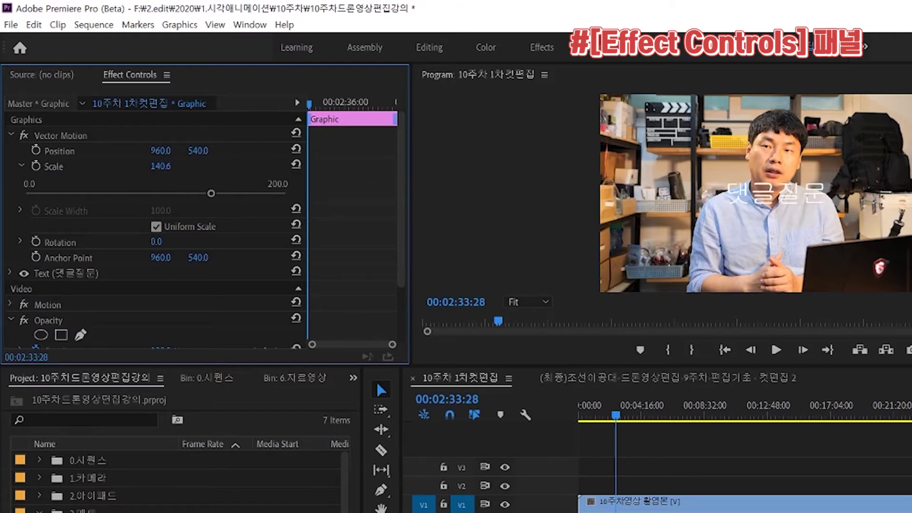
{"action": "mouse_move", "coordinate": [173, 166]}
{"action": "left_mouse_down"}
{"action": "mouse_move", "coordinate": [148, 167]}
{"action": "mouse_move", "coordinate": [187, 167]}
{"action": "mouse_move", "coordinate": [146, 166]}
{"action": "mouse_move", "coordinate": [195, 167]}
{"action": "mouse_move", "coordinate": [177, 167]}
{"action": "left_mouse_up"}
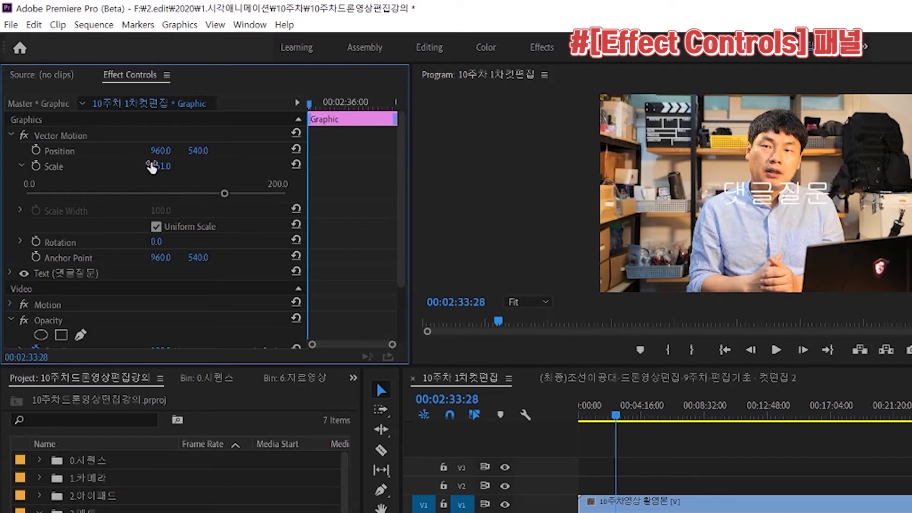
{"action": "left_click", "coordinate": [175, 162]}
{"action": "type", "text": "136"}
{"action": "key", "text": "Return"}
Turn off Uniform Scale, set the scale width to about 133.9 and height to 143, and re-enable Uniform Scale.
{"action": "left_click", "coordinate": [20, 210]}
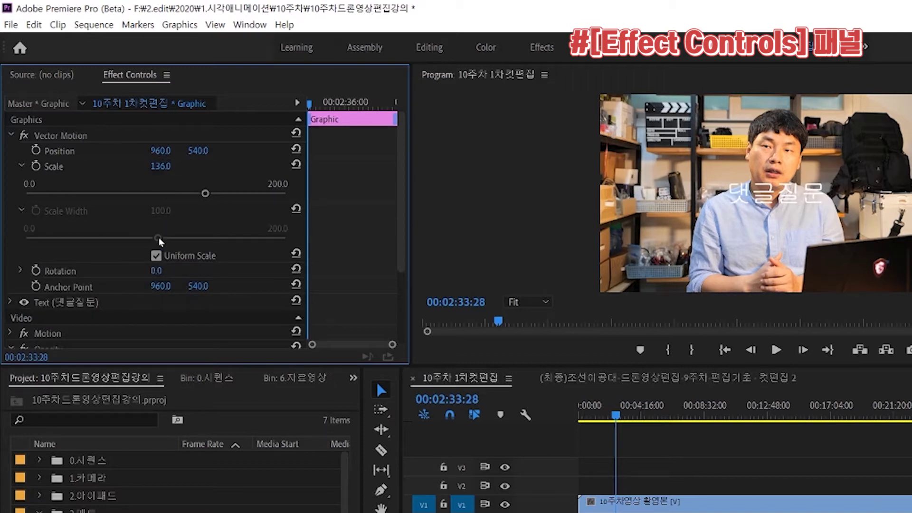
{"action": "left_click", "coordinate": [156, 256]}
{"action": "left_click_drag", "start_coordinate": [157, 239], "coordinate": [204, 238]}
{"action": "mouse_move", "coordinate": [205, 193]}
{"action": "left_mouse_down"}
{"action": "mouse_move", "coordinate": [297, 192]}
{"action": "mouse_move", "coordinate": [212, 193]}
{"action": "left_mouse_up"}
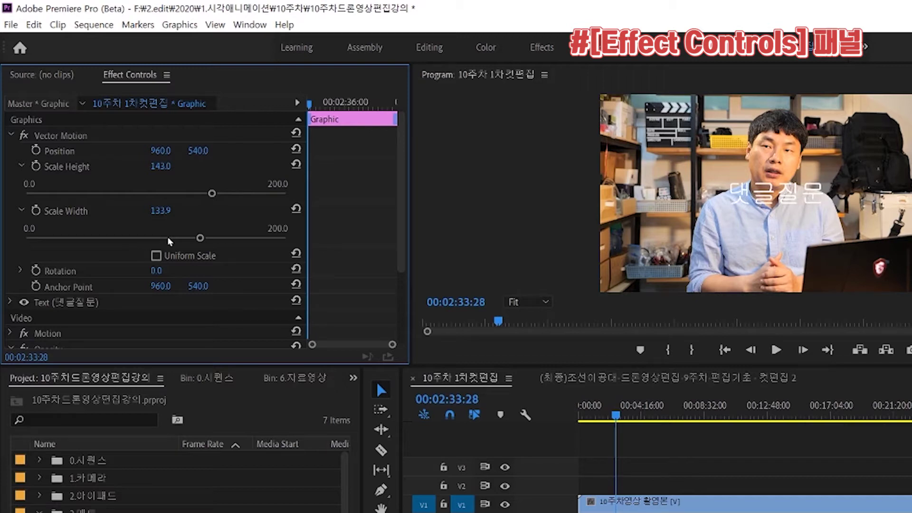
{"action": "left_click", "coordinate": [156, 256]}
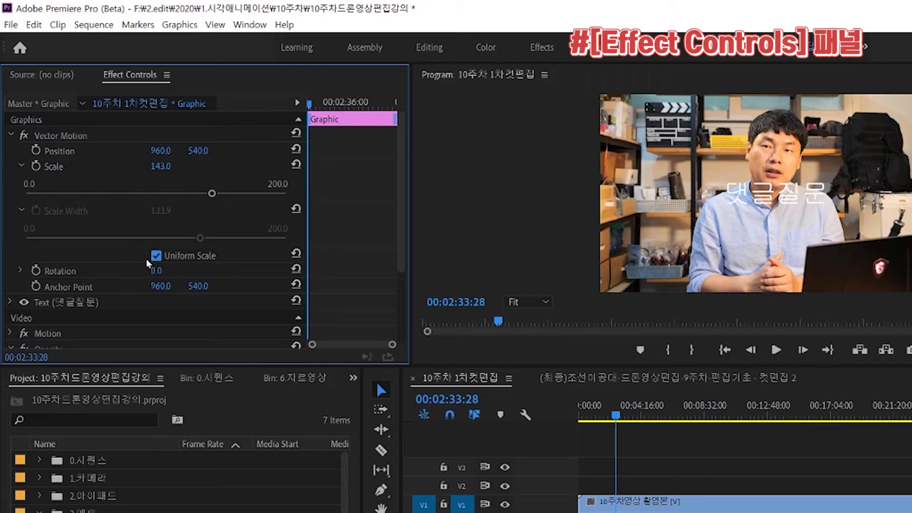
Set the graphic's uniform Scale to 149 and try adjusting its Rotation.
{"action": "left_click_drag", "start_coordinate": [163, 168], "coordinate": [166, 167]}
{"action": "left_click", "coordinate": [20, 270]}
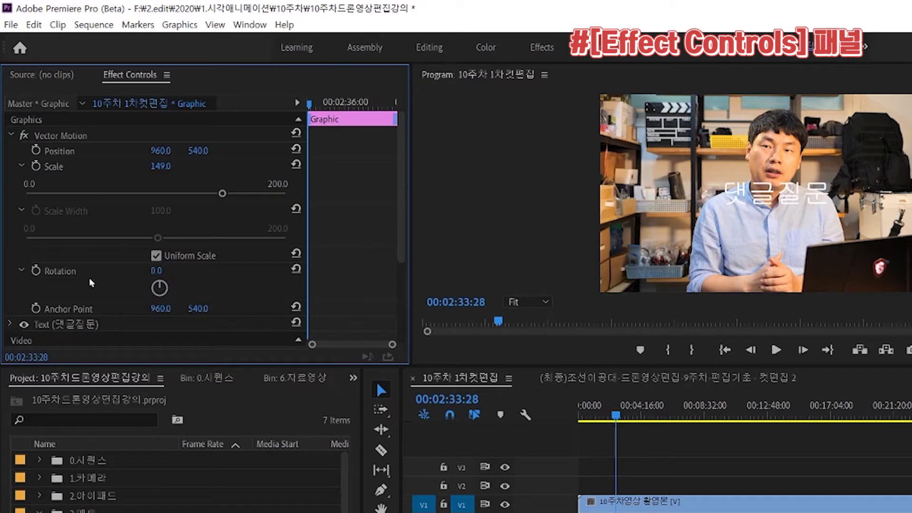
{"action": "scroll", "coordinate": [21, 268], "scroll_direction": "down", "scroll_amount": 1}
{"action": "mouse_move", "coordinate": [154, 256]}
{"action": "left_mouse_down"}
{"action": "mouse_move", "coordinate": [96, 255]}
{"action": "mouse_move", "coordinate": [148, 256]}
{"action": "left_mouse_up"}
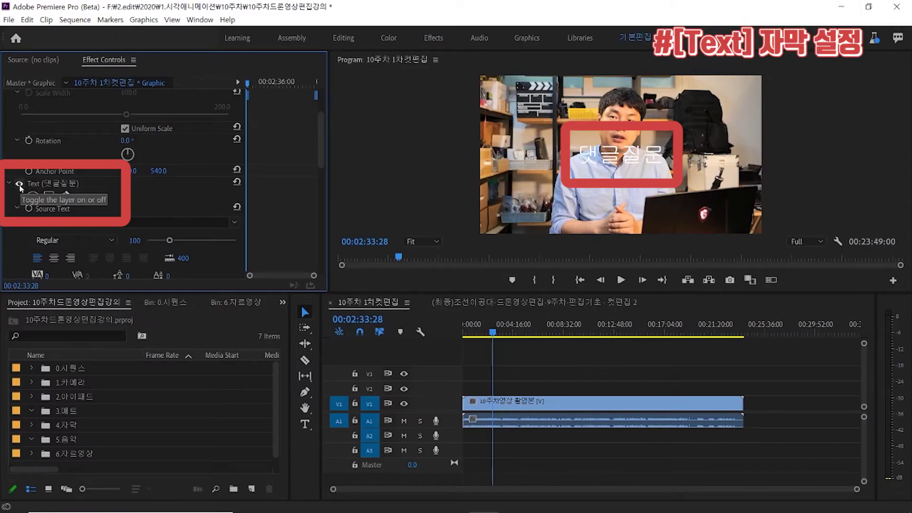
Hide the caption's text layer and show it again.
{"action": "left_click", "coordinate": [20, 186]}
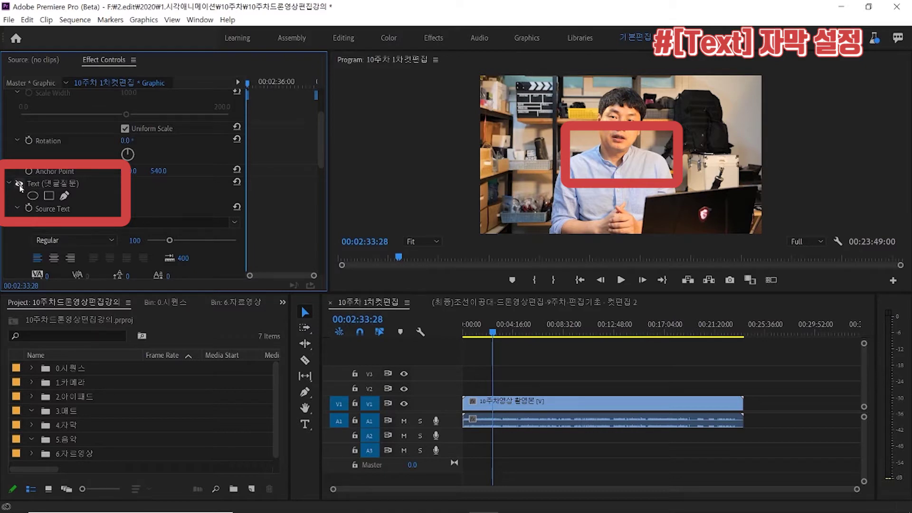
{"action": "left_click", "coordinate": [20, 186]}
Change the caption's Source Text font to Malgun Gothic.
{"action": "scroll", "coordinate": [120, 224], "scroll_direction": "down", "scroll_amount": 1}
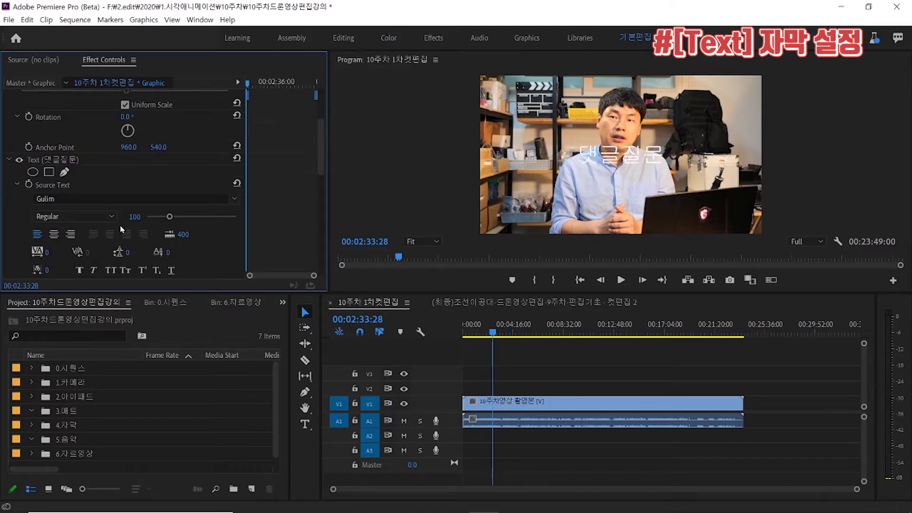
{"action": "left_click", "coordinate": [235, 200]}
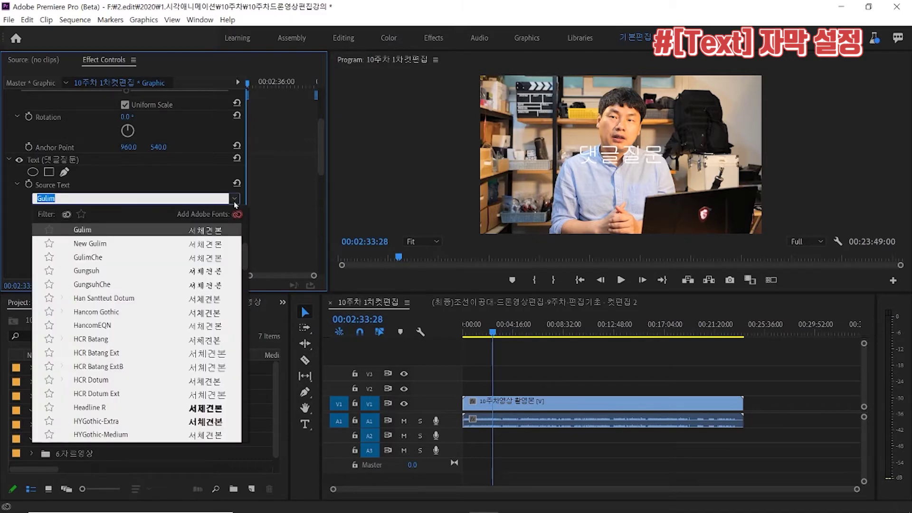
{"action": "scroll", "coordinate": [66, 262], "scroll_direction": "down", "scroll_amount": 7}
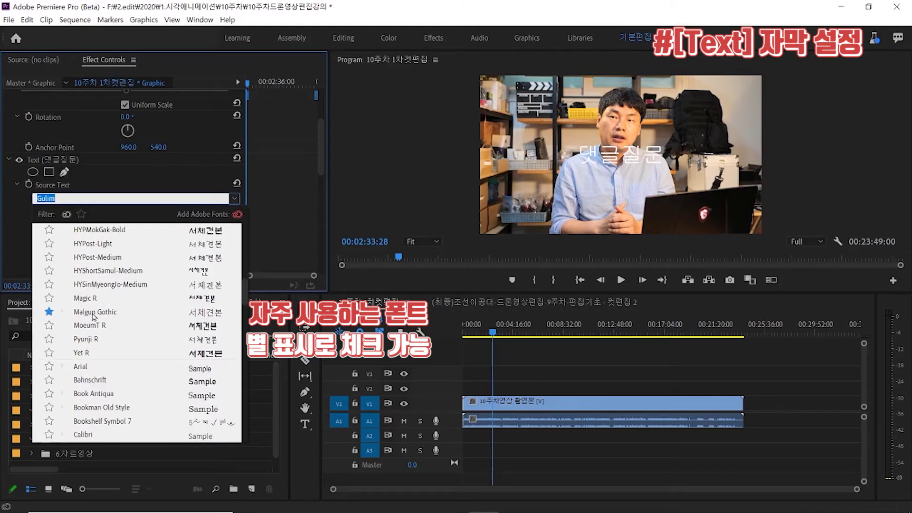
{"action": "left_click", "coordinate": [102, 312]}
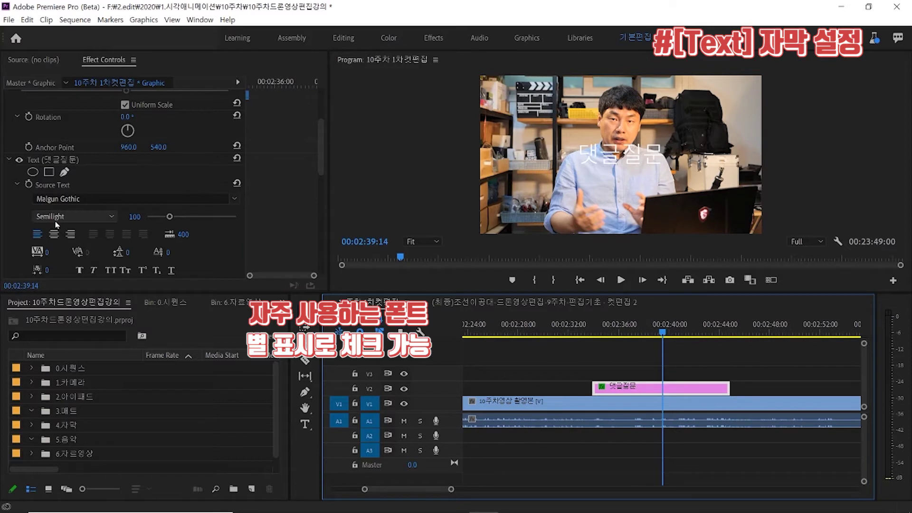
Select the caption's characters, try the Bold font style, and set the style to Regular.
{"action": "left_click", "coordinate": [53, 159]}
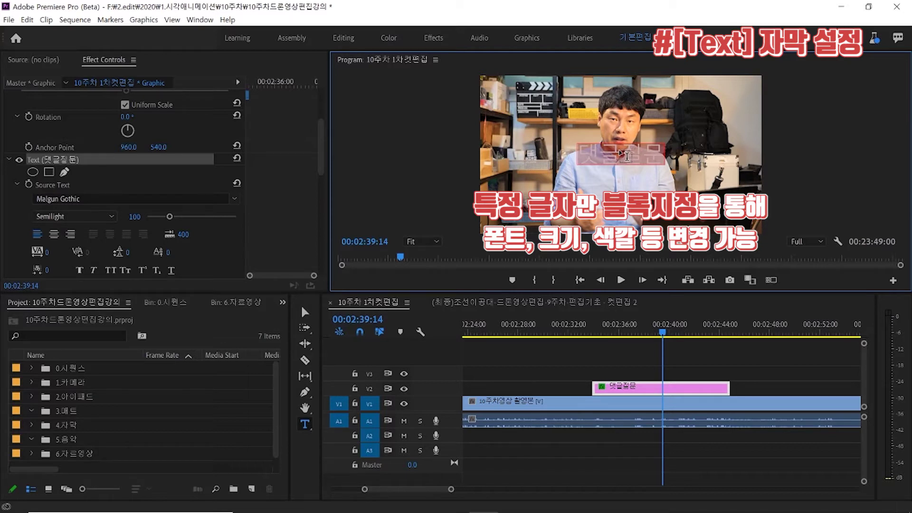
{"action": "left_click", "coordinate": [57, 216]}
{"action": "left_click", "coordinate": [54, 257]}
{"action": "left_click", "coordinate": [622, 163]}
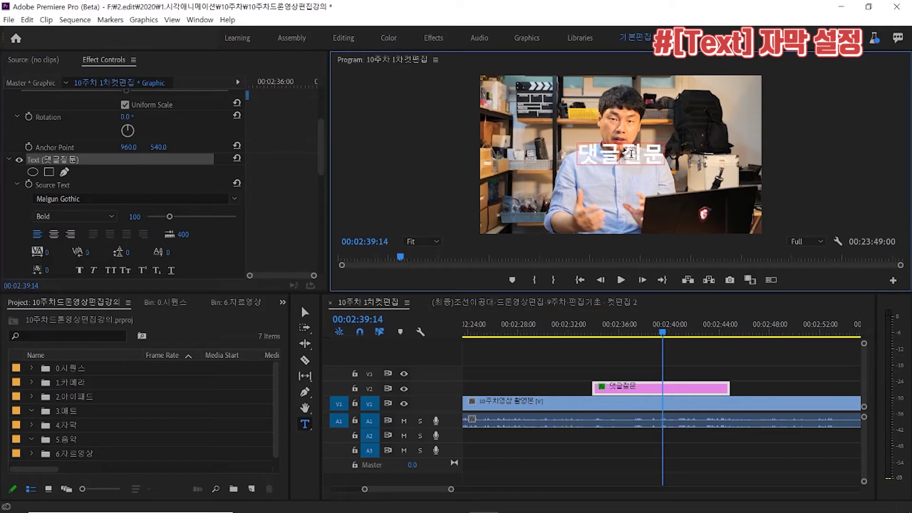
{"action": "left_click", "coordinate": [76, 216]}
{"action": "left_click", "coordinate": [48, 238]}
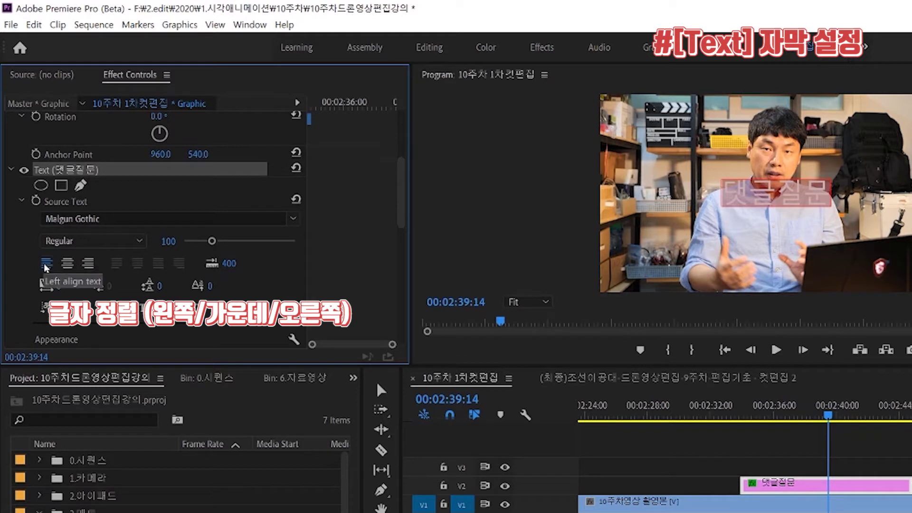
Try centre and right alignment on the caption text and restore left alignment.
{"action": "left_click", "coordinate": [47, 266]}
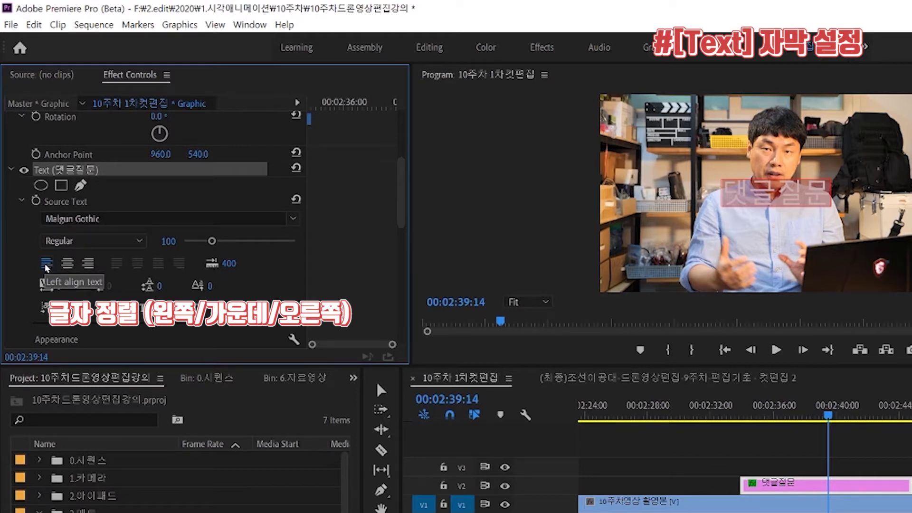
{"action": "left_click", "coordinate": [68, 264]}
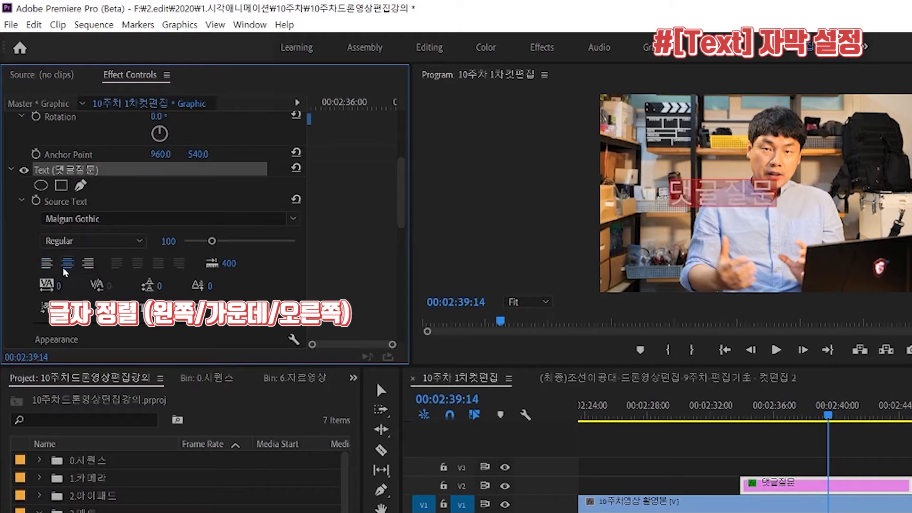
{"action": "left_click", "coordinate": [88, 266]}
{"action": "left_click", "coordinate": [44, 264]}
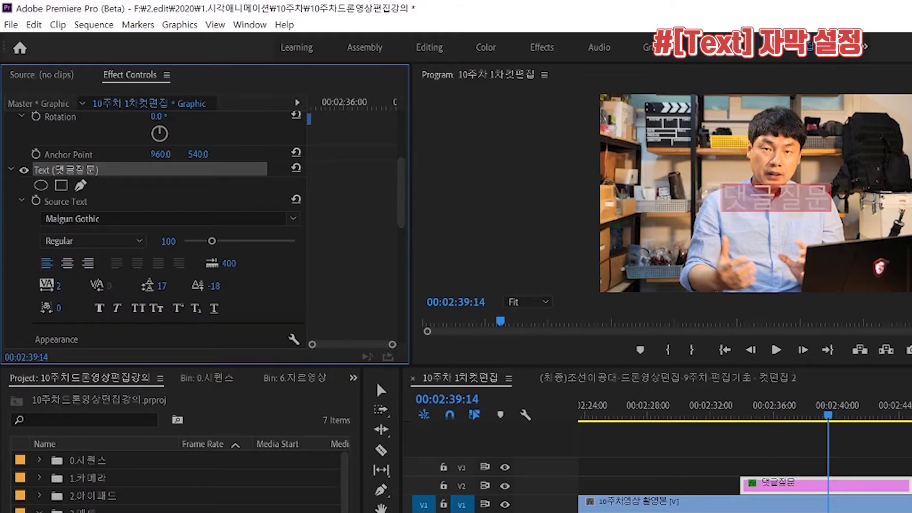
{"action": "scroll", "coordinate": [263, 290], "scroll_direction": "down", "scroll_amount": 1}
{"action": "scroll", "coordinate": [268, 295], "scroll_direction": "down", "scroll_amount": 5}
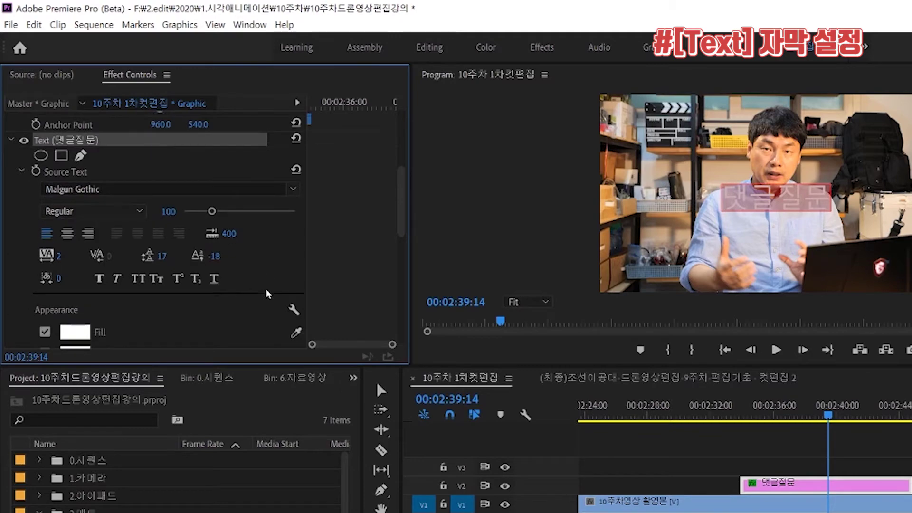
{"action": "scroll", "coordinate": [268, 294], "scroll_direction": "up", "scroll_amount": 2}
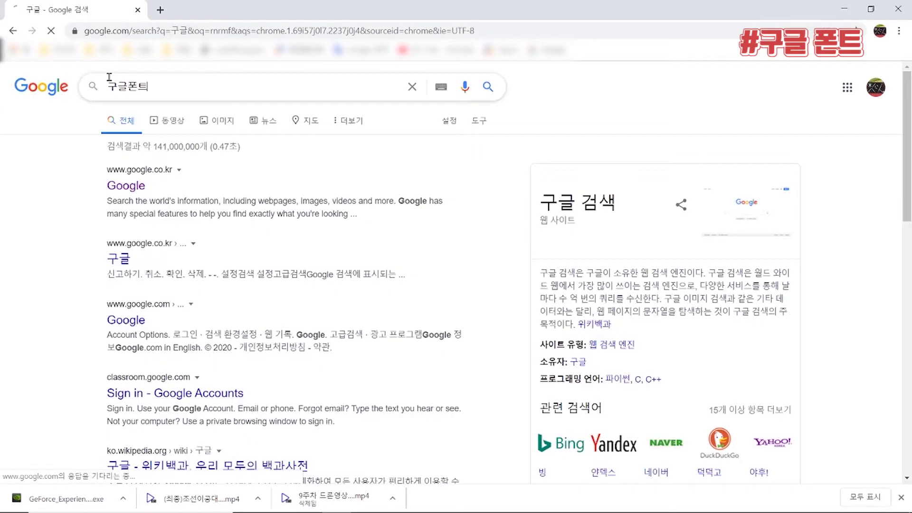
In the Chrome browser, search Google for "구글폰트" and open the Google Fonts site.
{"action": "key", "text": "Return"}
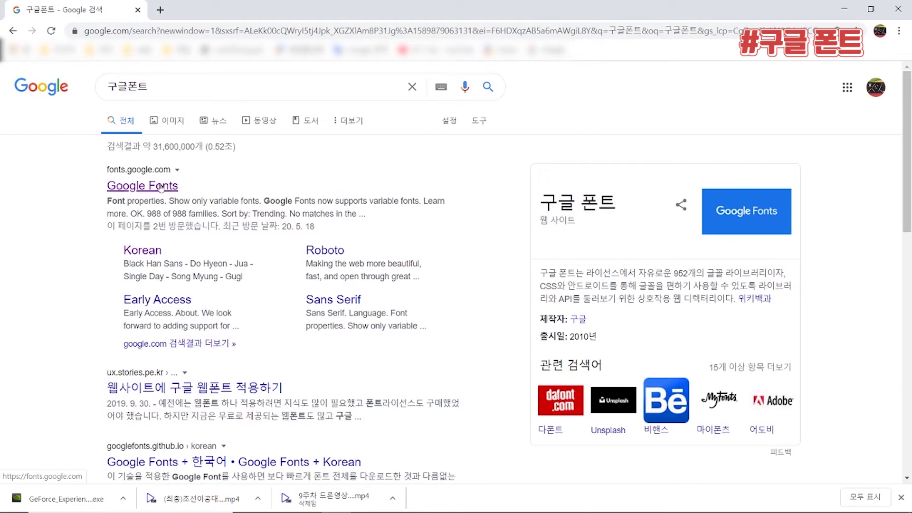
{"action": "left_click", "coordinate": [162, 186]}
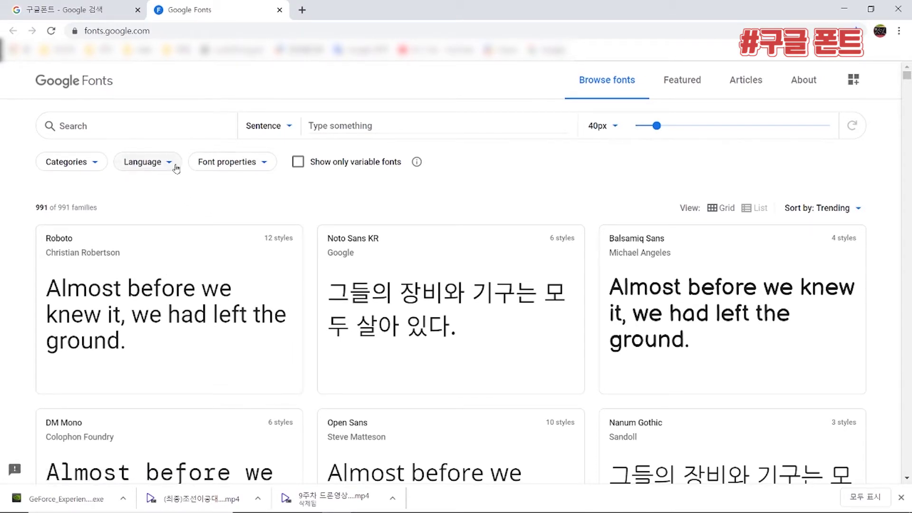
Filter the font families by the Korean language and browse the listed fonts.
{"action": "left_click", "coordinate": [156, 164]}
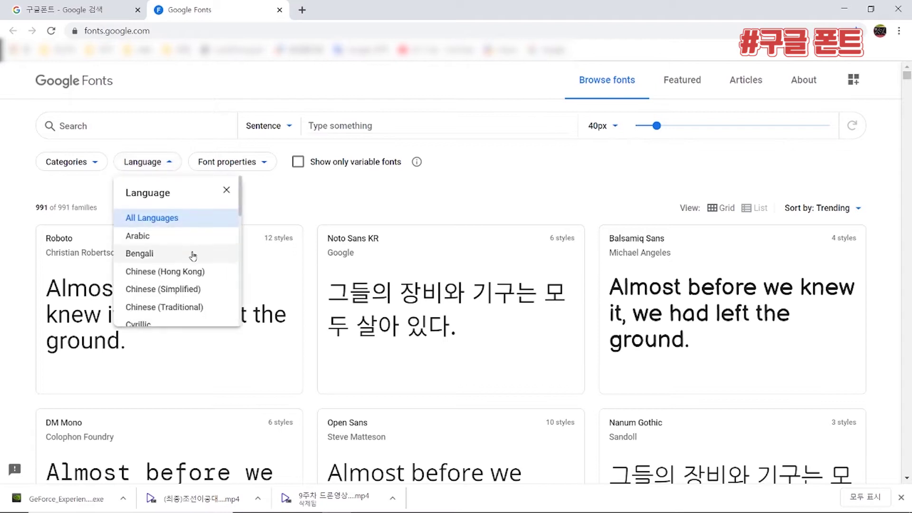
{"action": "scroll", "coordinate": [190, 257], "scroll_direction": "down", "scroll_amount": 5}
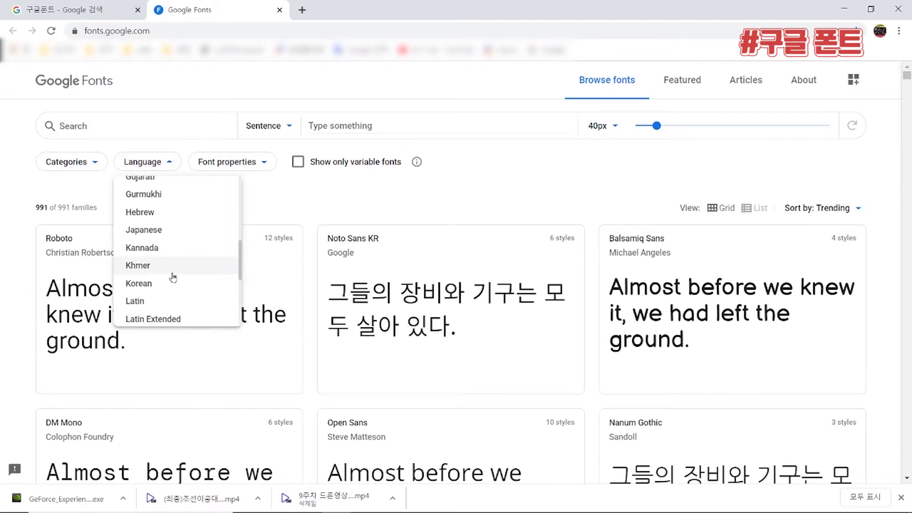
{"action": "left_click", "coordinate": [165, 290]}
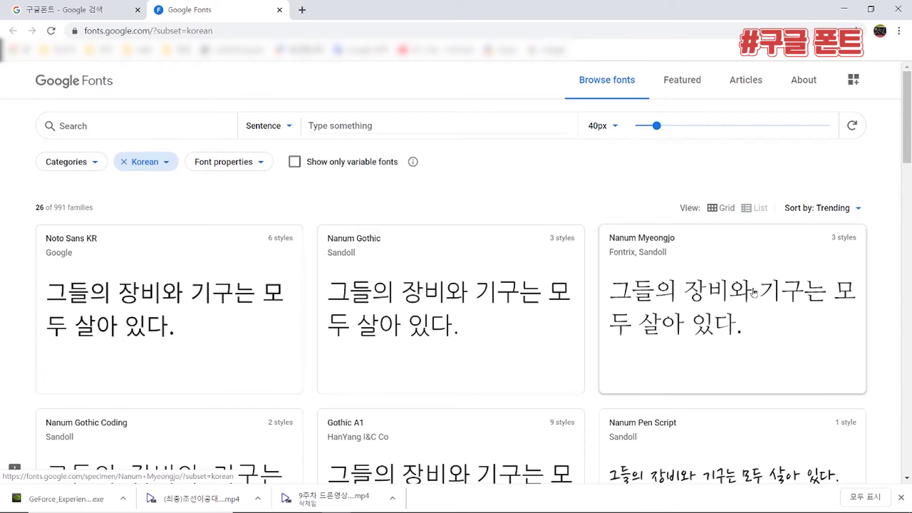
{"action": "scroll", "coordinate": [755, 292], "scroll_direction": "down", "scroll_amount": 2}
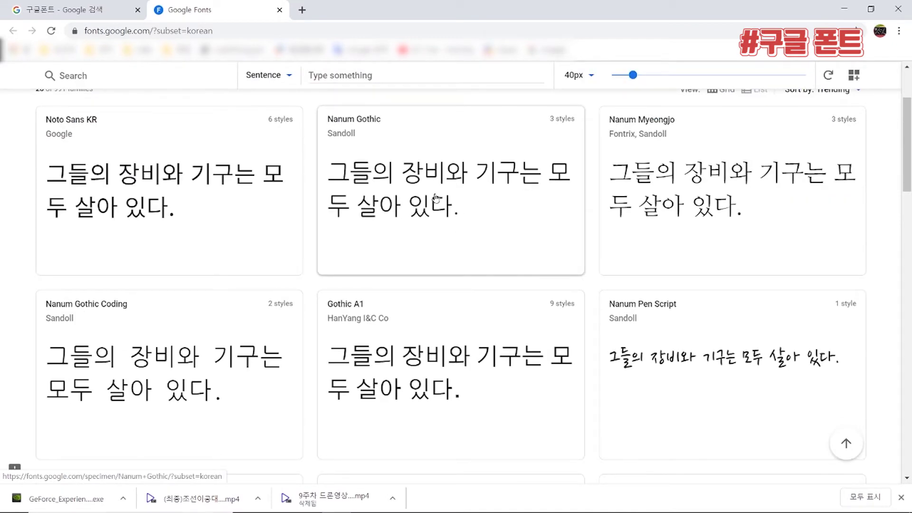
Download the Nanum Gothic font family and open the downloaded Nanum_Gothic.zip archive.
{"action": "left_click", "coordinate": [471, 199]}
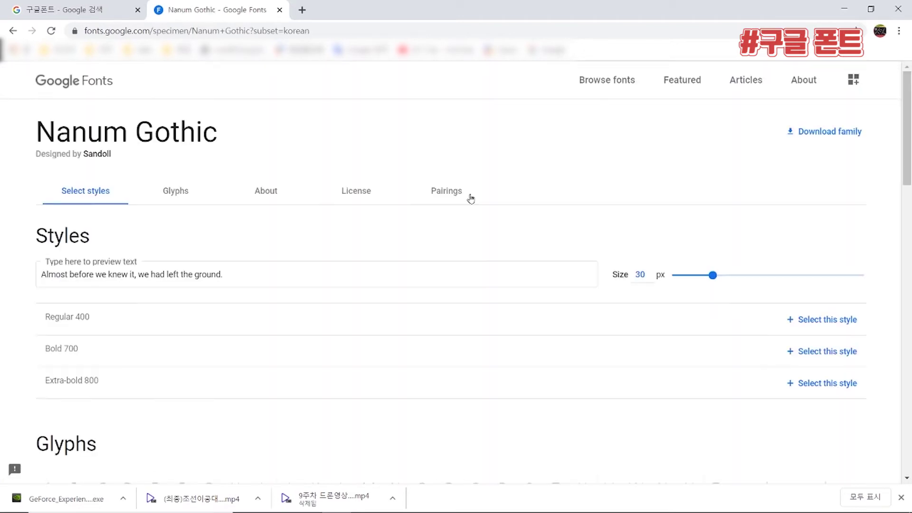
{"action": "left_click", "coordinate": [840, 141]}
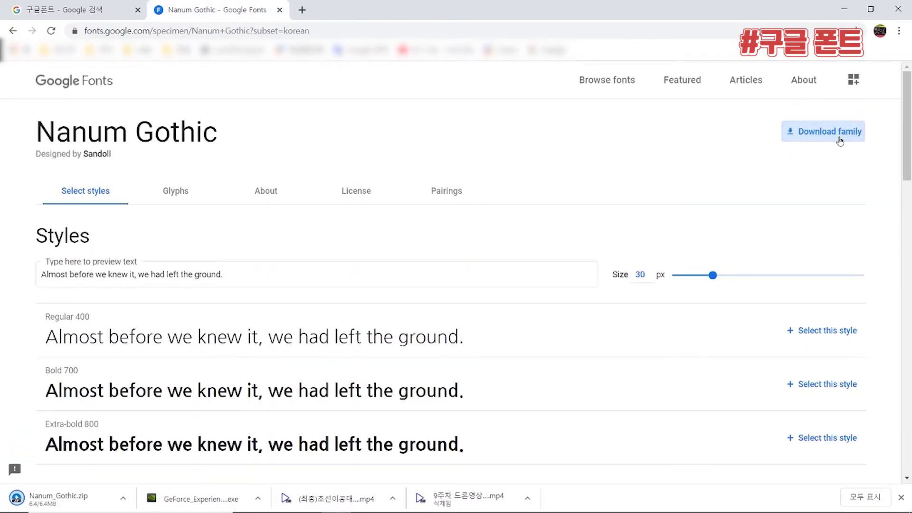
{"action": "left_click", "coordinate": [86, 501]}
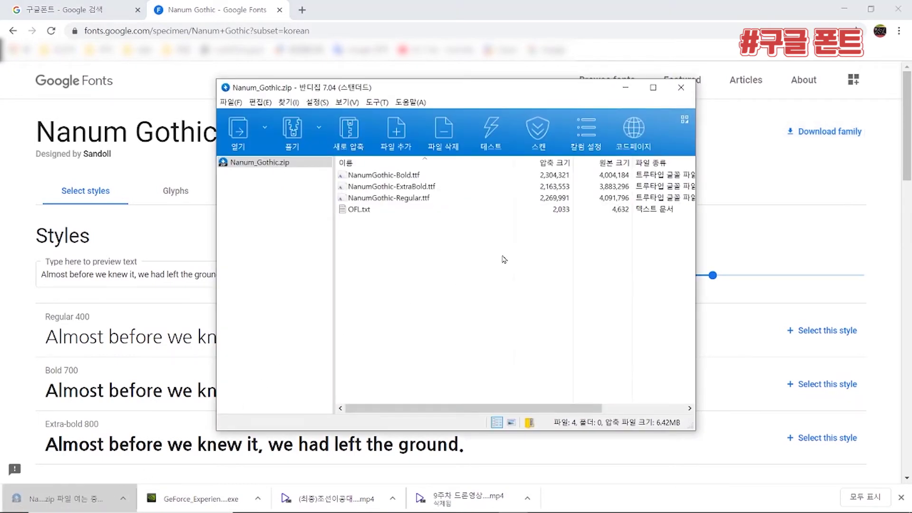
Extract all files from Nanum_Gothic.zip and close the archive window.
{"action": "left_click", "coordinate": [292, 130]}
{"action": "left_click", "coordinate": [528, 402]}
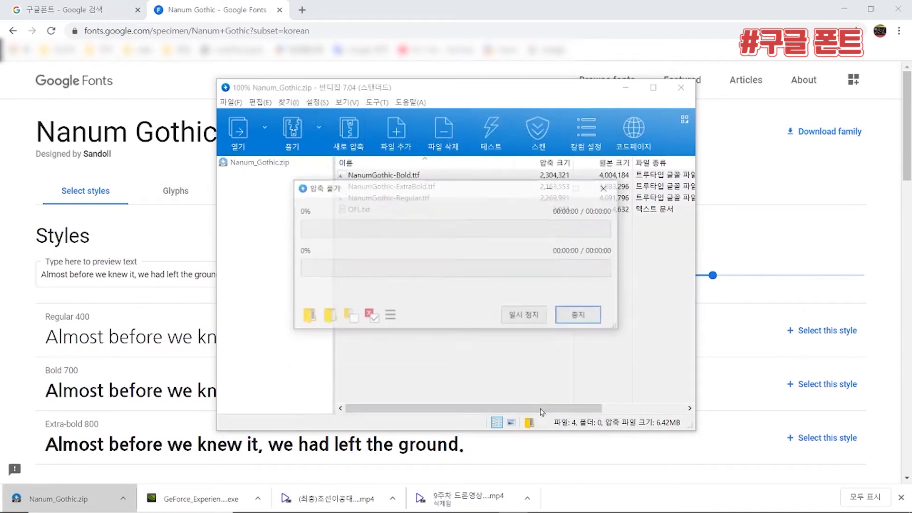
{"action": "left_click", "coordinate": [577, 356]}
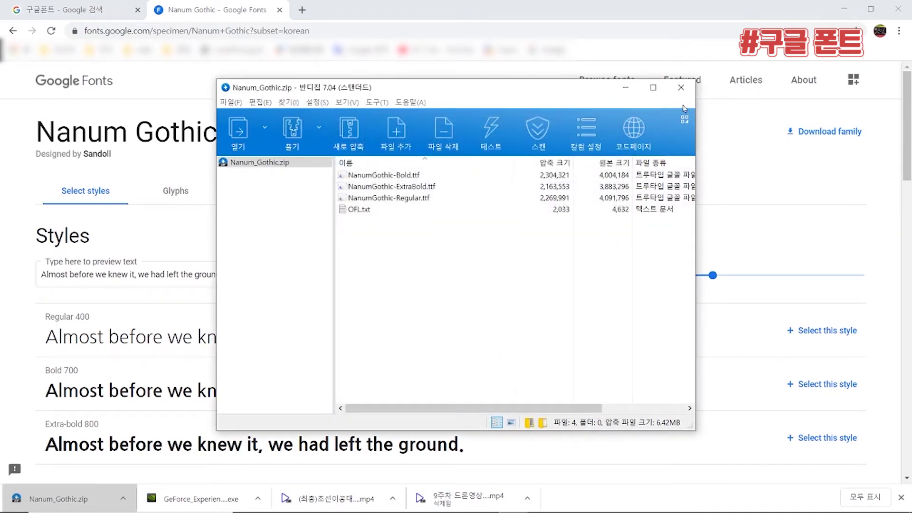
{"action": "left_click", "coordinate": [681, 88]}
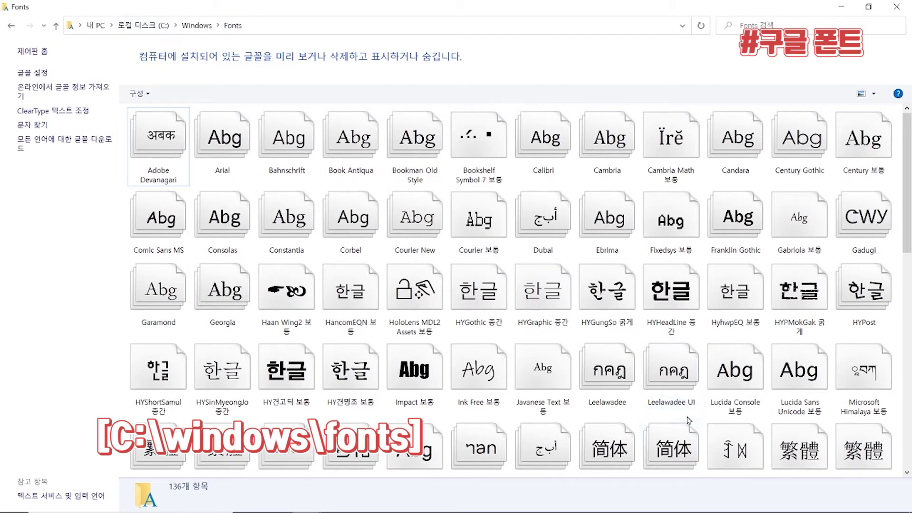
Paste the extracted Nanum Gothic font files into C:\Windows\Fonts to install them, and minimize the folder window.
{"action": "right_click", "coordinate": [777, 336]}
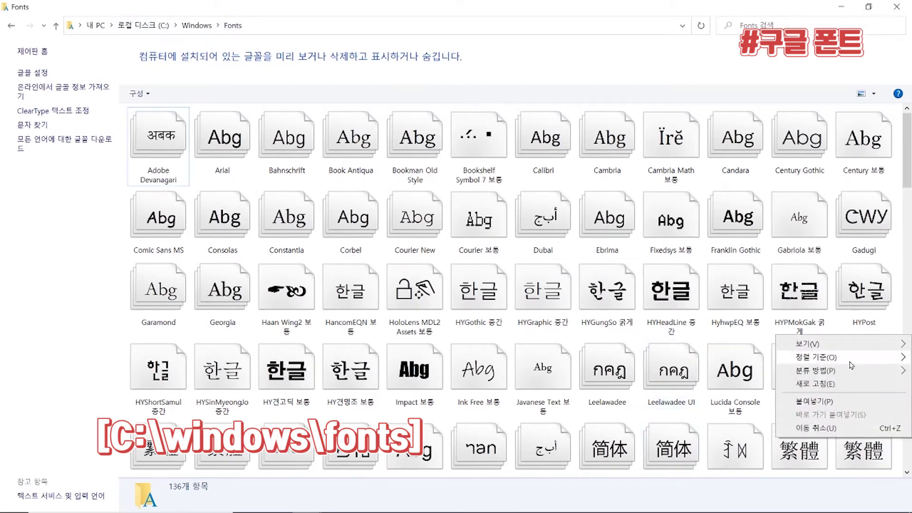
{"action": "left_click", "coordinate": [840, 403]}
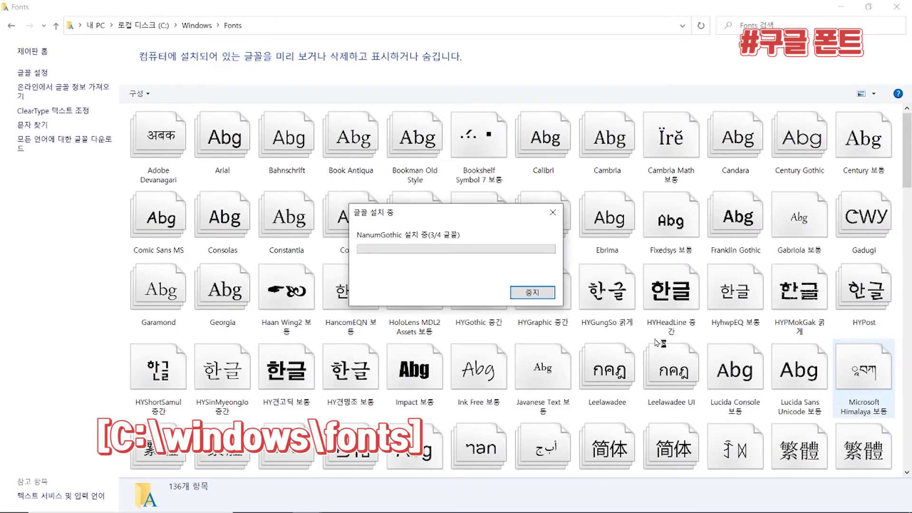
{"action": "left_click", "coordinate": [841, 6]}
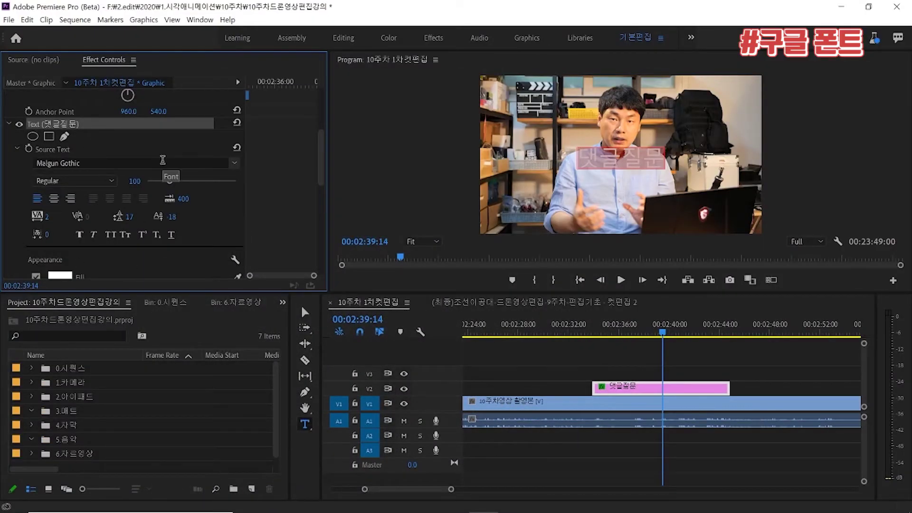
In Premiere Pro, search the caption's font list for "na" and apply NanumGothic Bold.
{"action": "left_click", "coordinate": [117, 160]}
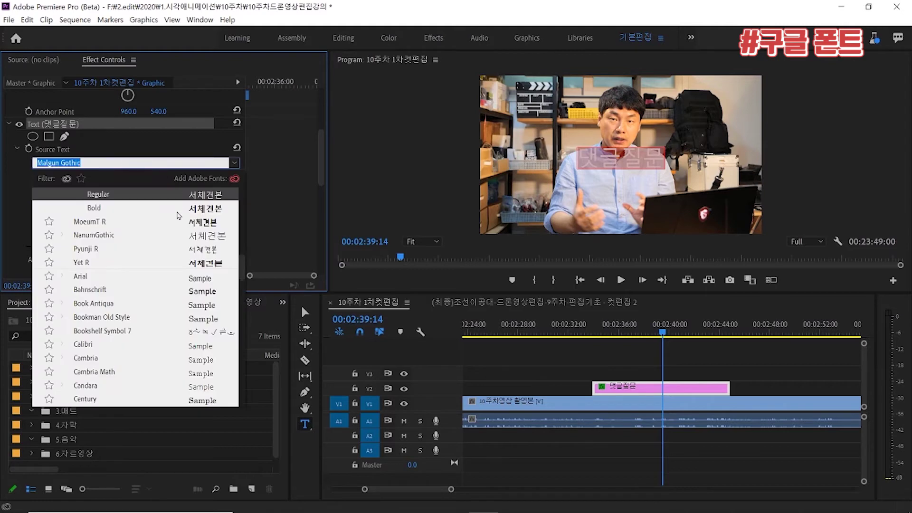
{"action": "type", "text": "na"}
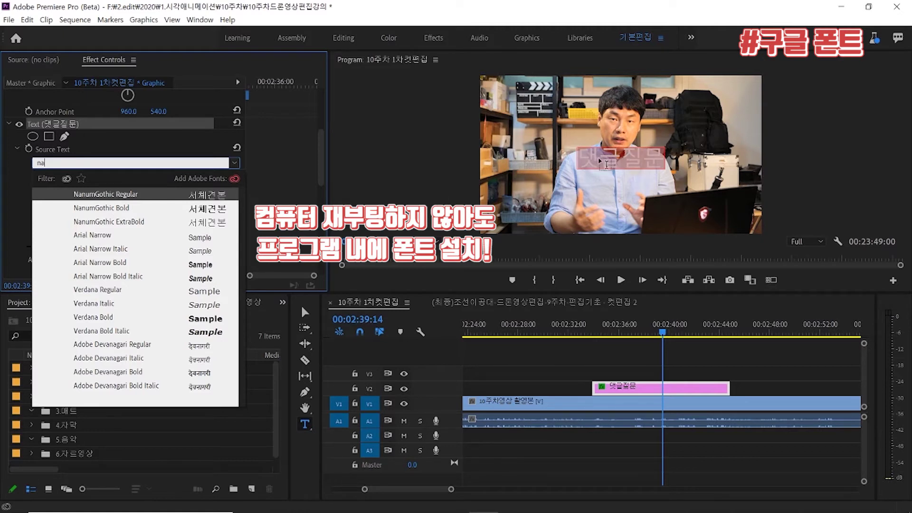
{"action": "left_click", "coordinate": [137, 209]}
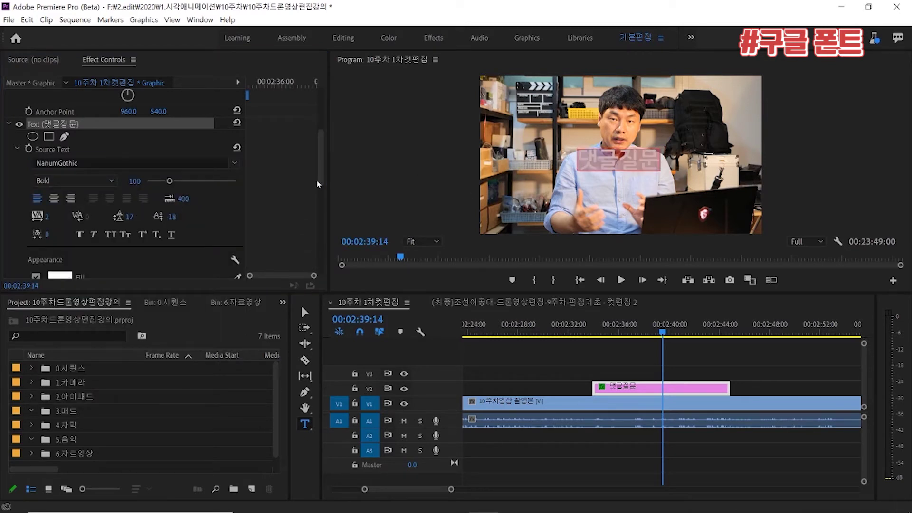
{"action": "left_click", "coordinate": [242, 177]}
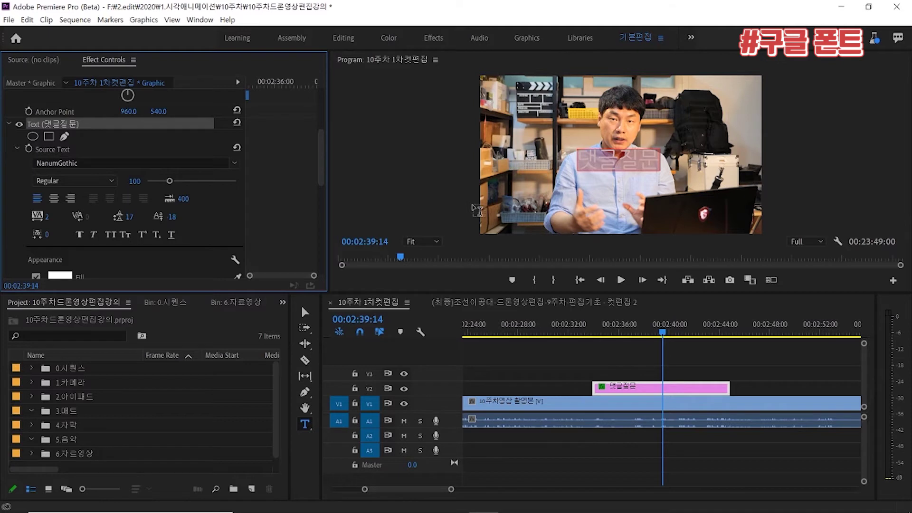
Try the Book Antiqua font on the Korean caption text.
{"action": "left_click", "coordinate": [164, 162]}
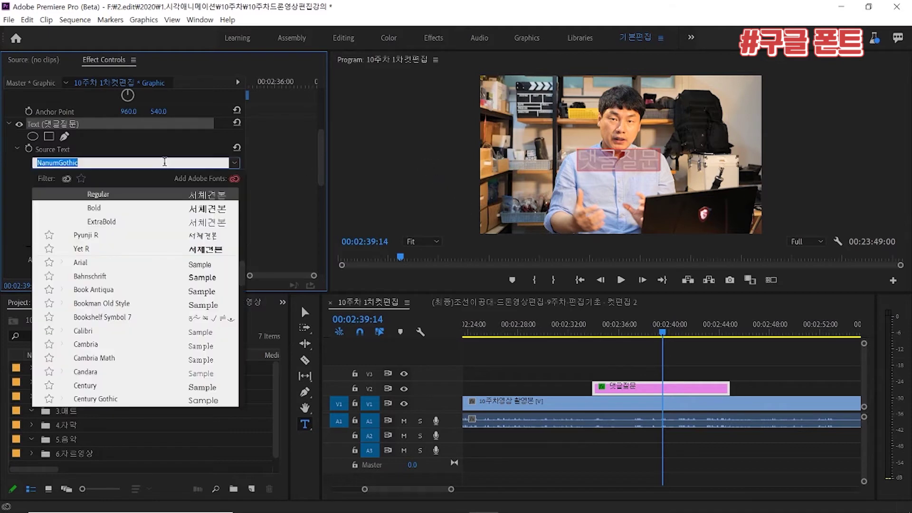
{"action": "key", "text": "Down"}
{"action": "key", "text": "Down"}
{"action": "key", "text": "Down"}
{"action": "key", "text": "Down"}
{"action": "key", "text": "Down"}
{"action": "key", "text": "Down"}
{"action": "key", "text": "Down"}
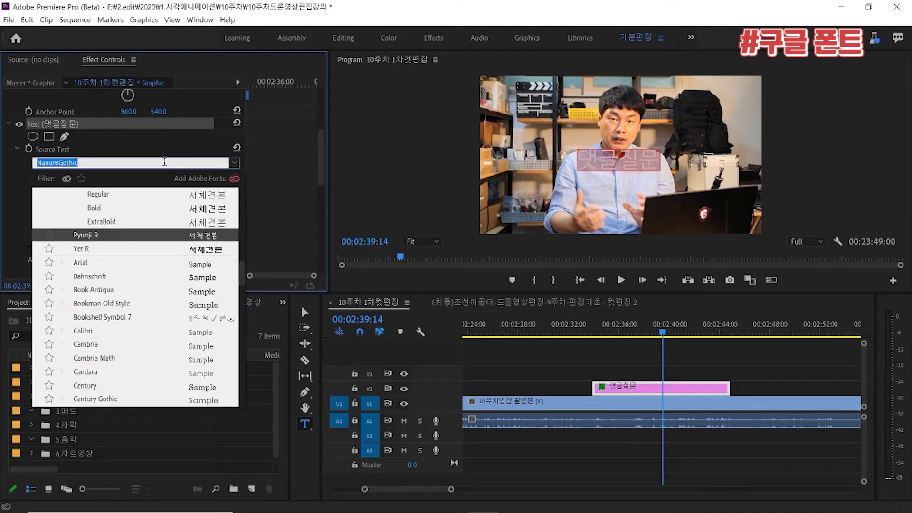
{"action": "key", "text": "Return"}
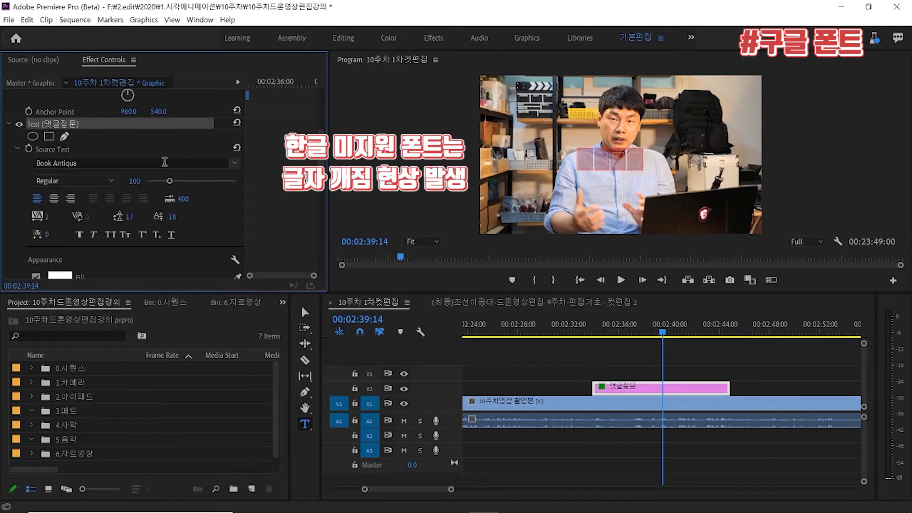
{"action": "left_click", "coordinate": [181, 162]}
Try a black (000000) fill on the caption text and restore the white fill.
{"action": "scroll", "coordinate": [180, 237], "scroll_direction": "down", "scroll_amount": 5}
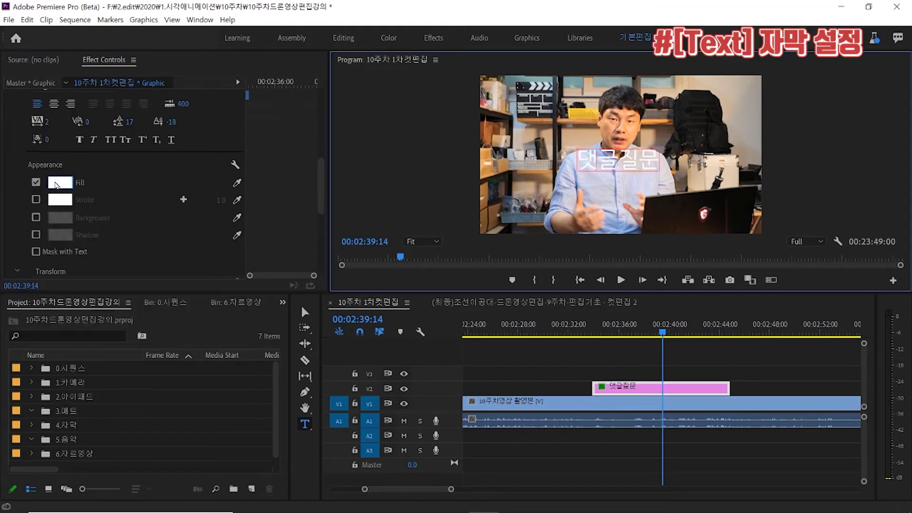
{"action": "left_click", "coordinate": [57, 183]}
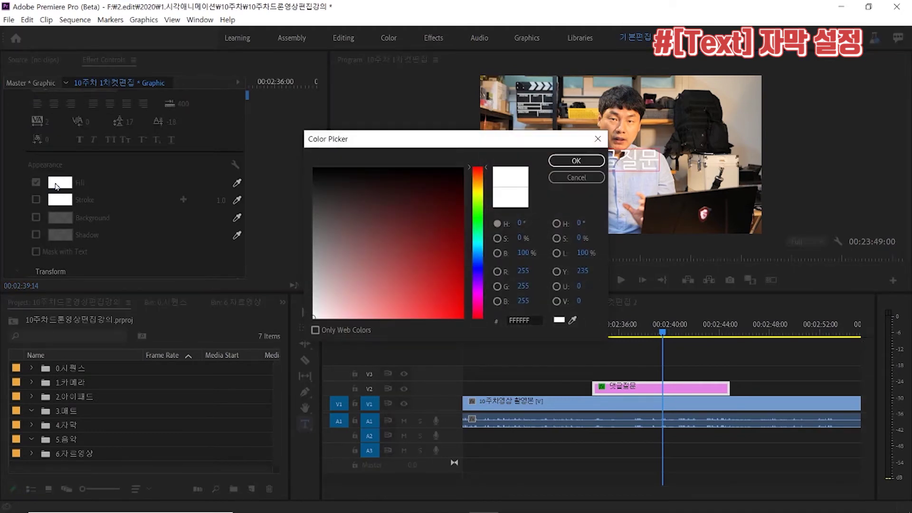
{"action": "mouse_move", "coordinate": [429, 256]}
{"action": "left_mouse_down"}
{"action": "mouse_move", "coordinate": [366, 258]}
{"action": "mouse_move", "coordinate": [315, 170]}
{"action": "left_mouse_up"}
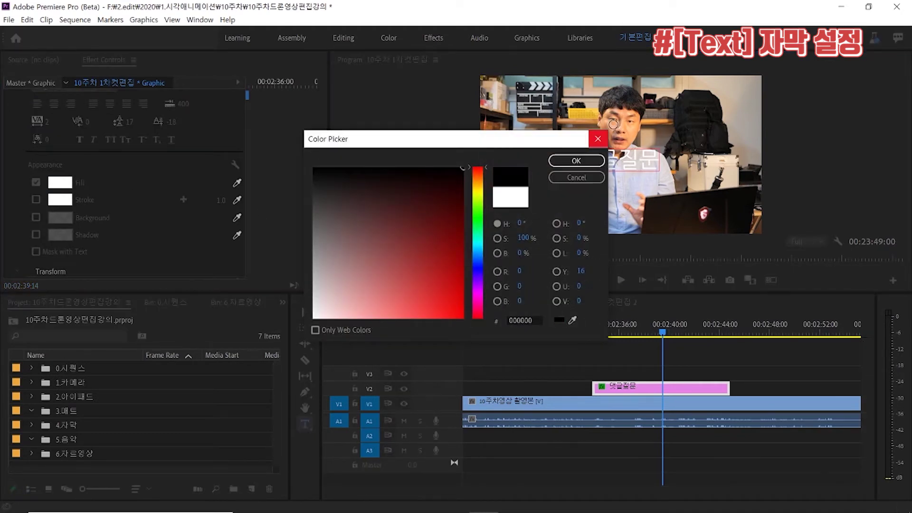
{"action": "left_click", "coordinate": [577, 161]}
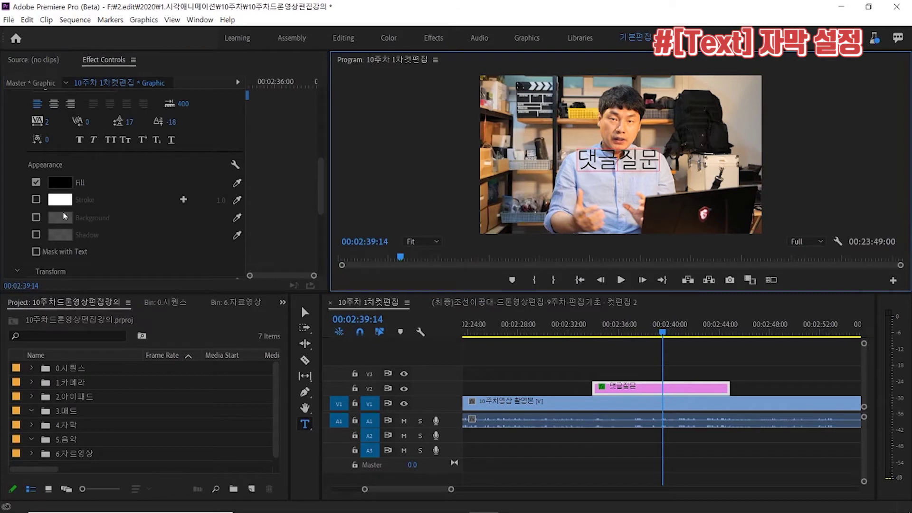
{"action": "left_click", "coordinate": [66, 192]}
{"action": "key", "text": "ctrl+z"}
Enable the stroke on the caption text and set its width to 14.0.
{"action": "scroll", "coordinate": [267, 196], "scroll_direction": "down", "scroll_amount": 1}
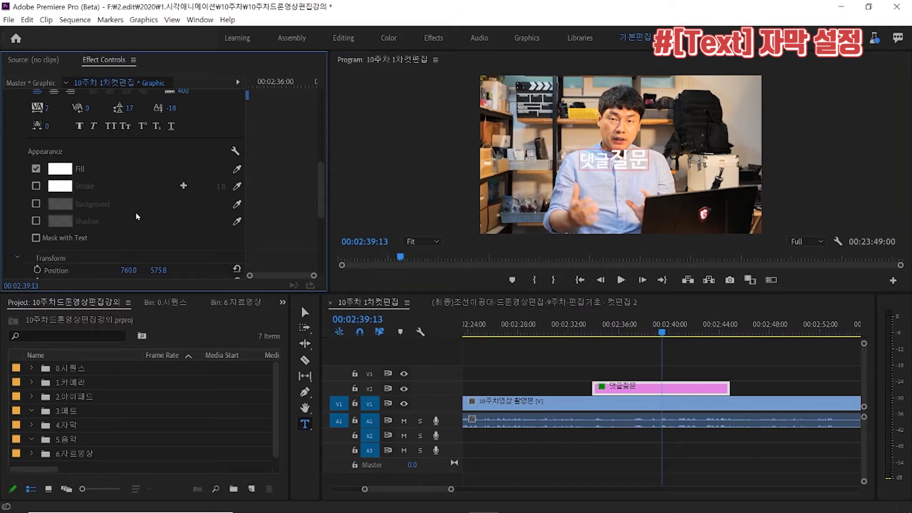
{"action": "left_click", "coordinate": [36, 186]}
{"action": "left_click", "coordinate": [36, 186]}
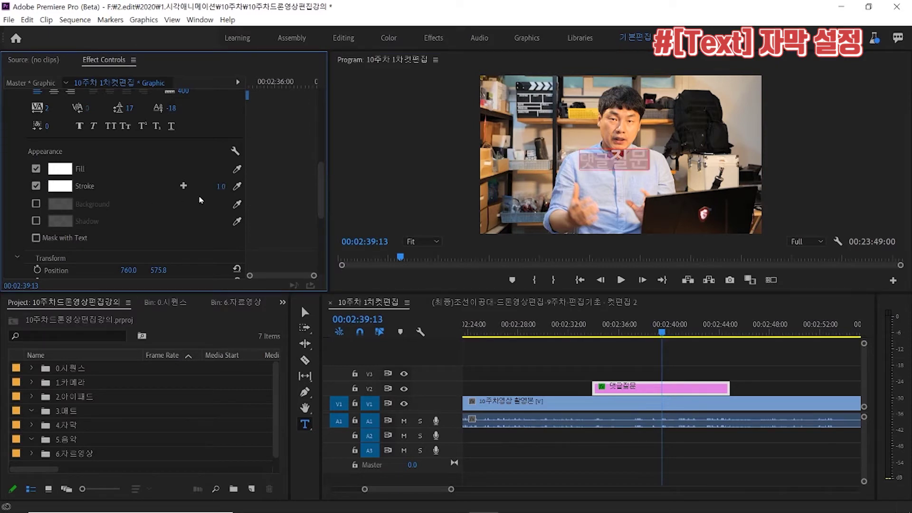
{"action": "left_click_drag", "start_coordinate": [222, 189], "coordinate": [233, 190]}
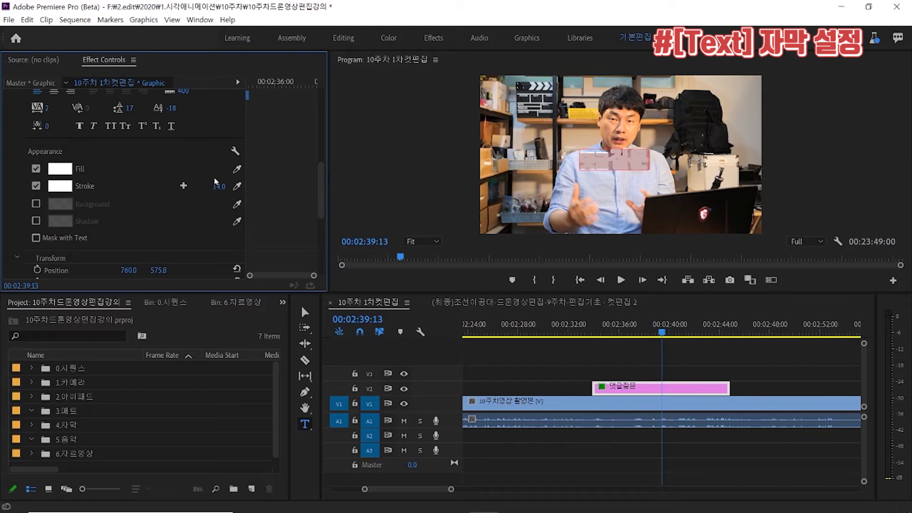
Set the caption's stroke color to black (000000) and clear the text highlight in the preview.
{"action": "left_click", "coordinate": [72, 190]}
{"action": "left_click", "coordinate": [462, 168]}
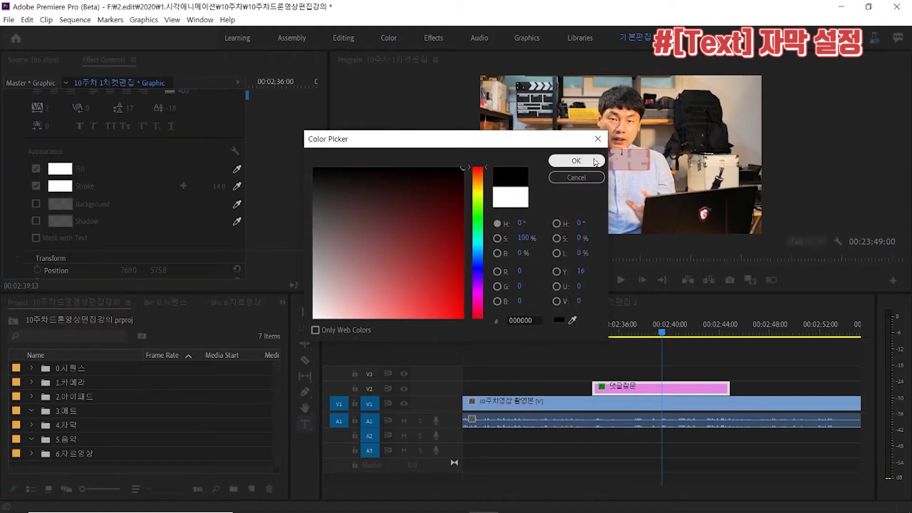
{"action": "left_click", "coordinate": [595, 162]}
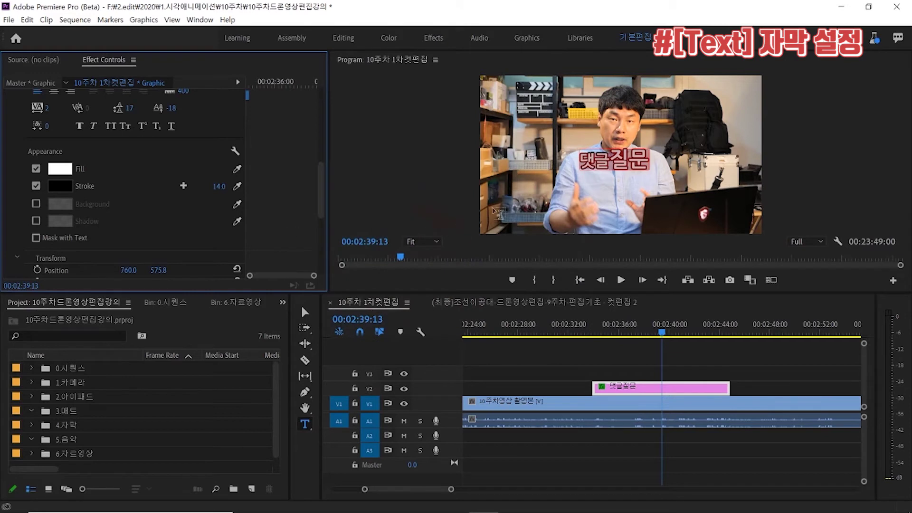
{"action": "left_click", "coordinate": [631, 165]}
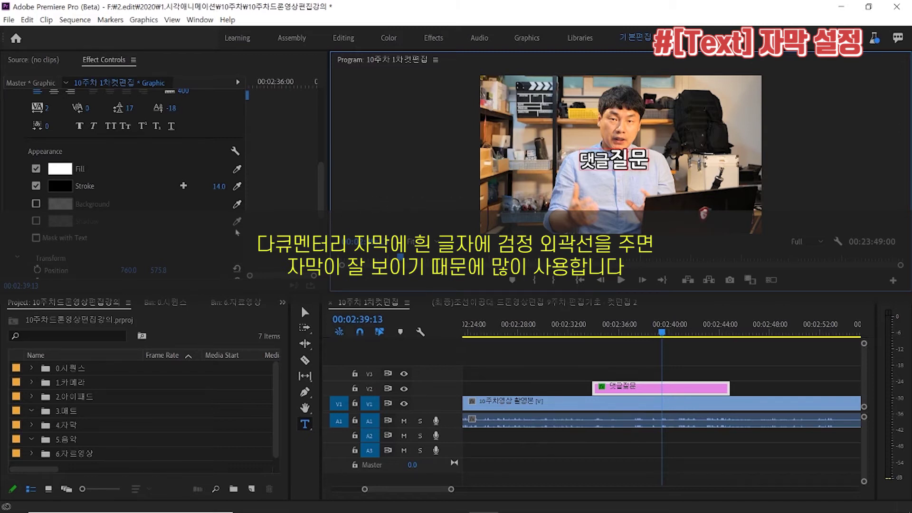
Enable the caption's background, set its opacity to 45%, and enlarge the background around the text.
{"action": "left_click", "coordinate": [36, 204]}
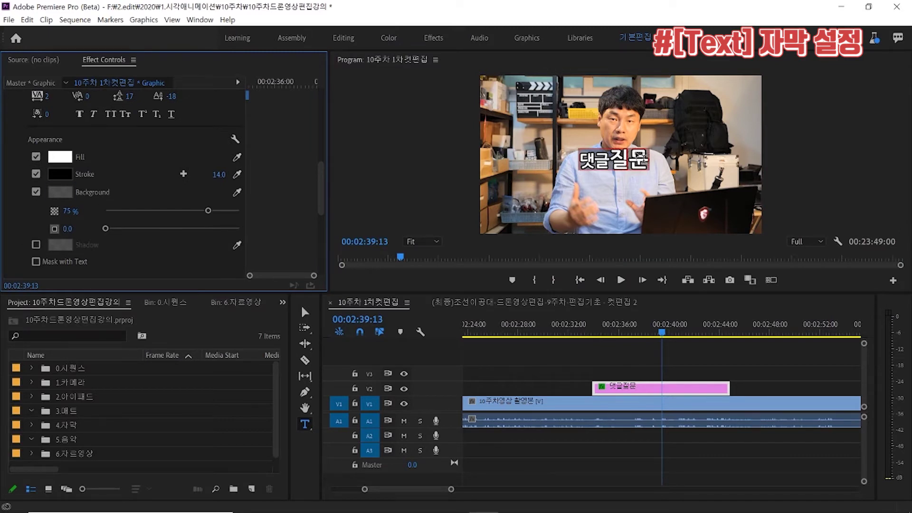
{"action": "scroll", "coordinate": [216, 204], "scroll_direction": "down", "scroll_amount": 1}
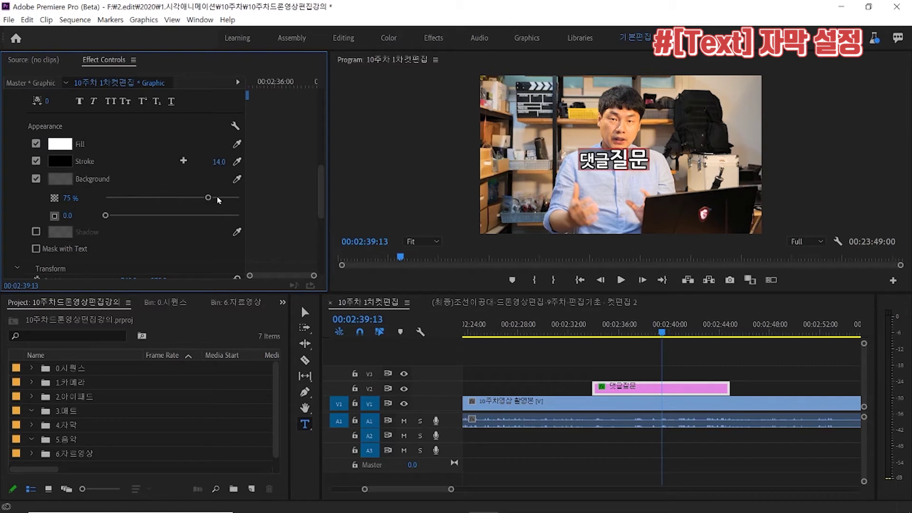
{"action": "left_click_drag", "start_coordinate": [208, 199], "coordinate": [166, 204]}
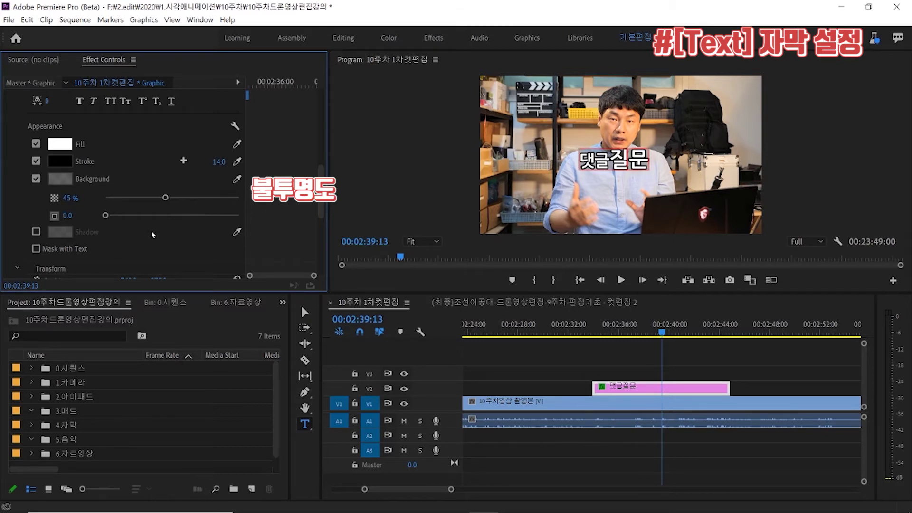
{"action": "left_click_drag", "start_coordinate": [106, 215], "coordinate": [131, 214]}
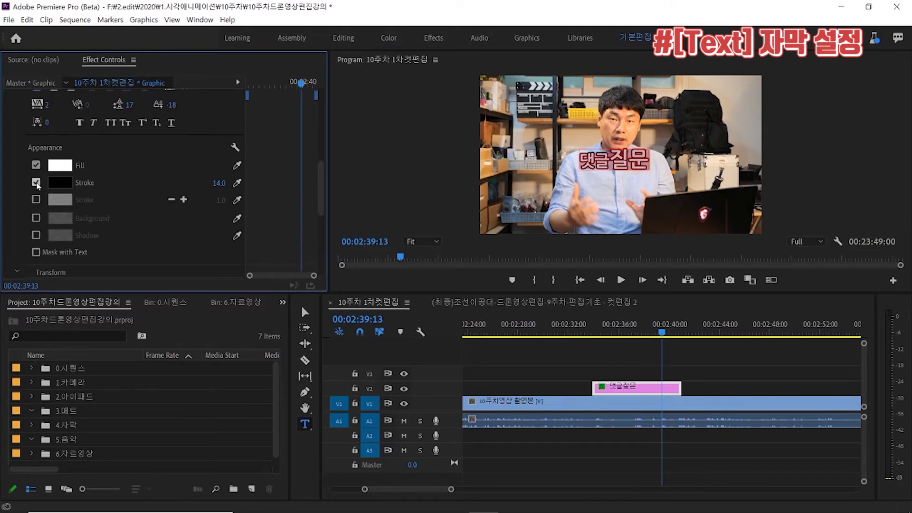
Turn off the caption's black stroke, enable its shadow, and lower the shadow opacity to 50%.
{"action": "left_click", "coordinate": [37, 183]}
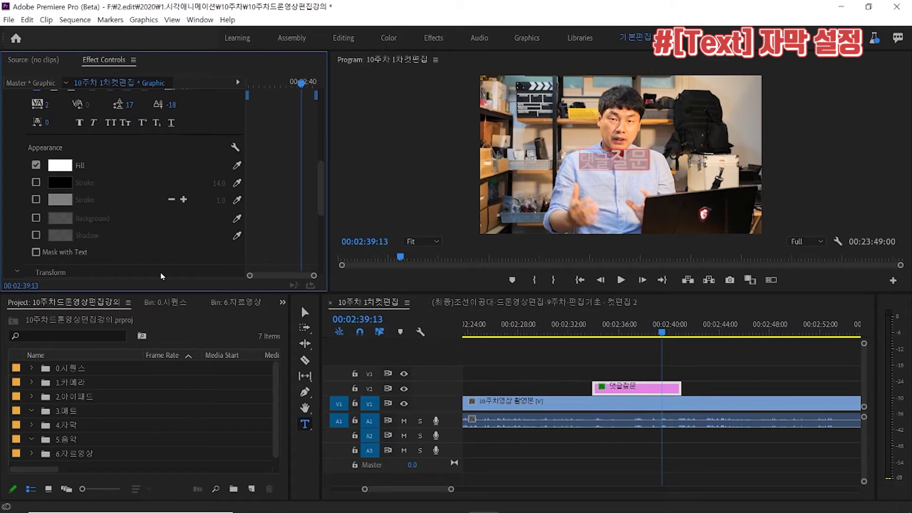
{"action": "left_click", "coordinate": [36, 235]}
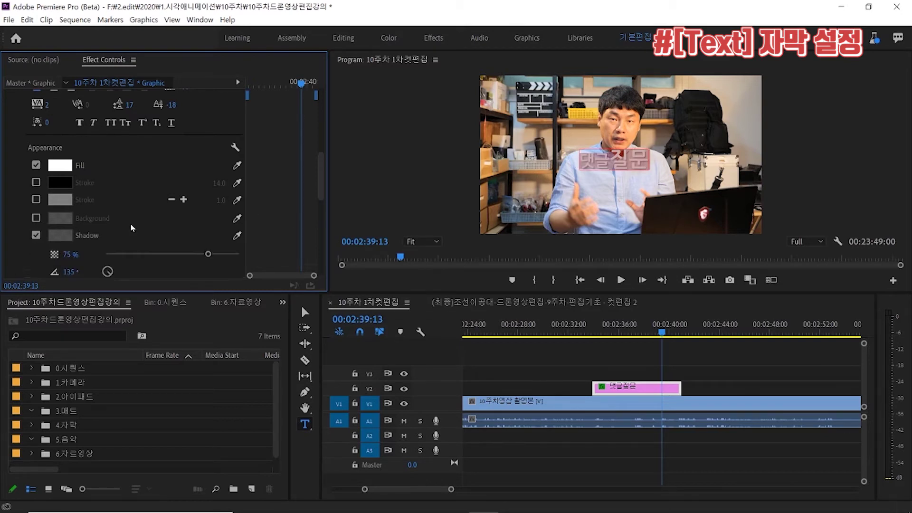
{"action": "scroll", "coordinate": [198, 246], "scroll_direction": "down", "scroll_amount": 2}
{"action": "scroll", "coordinate": [197, 246], "scroll_direction": "down", "scroll_amount": 2}
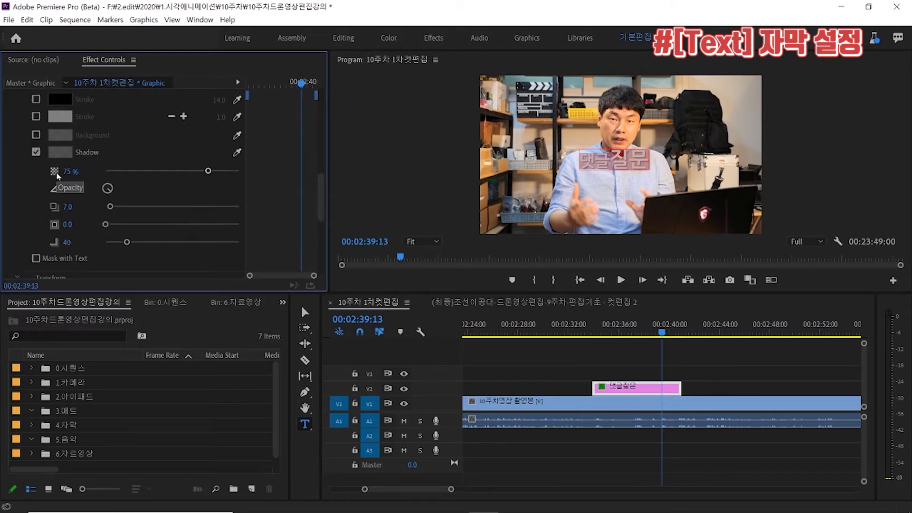
{"action": "mouse_move", "coordinate": [204, 172]}
{"action": "left_mouse_down"}
{"action": "mouse_move", "coordinate": [137, 170]}
{"action": "mouse_move", "coordinate": [186, 171]}
{"action": "left_mouse_up"}
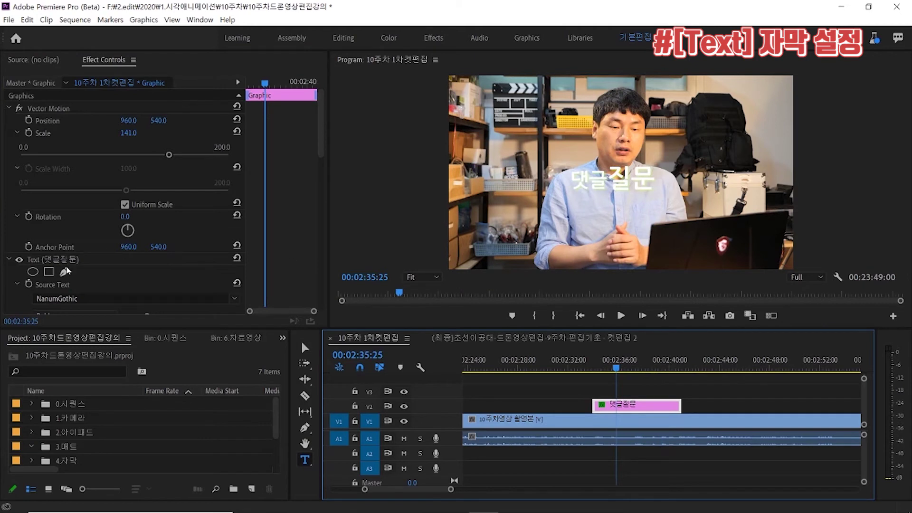
Set the caption shadow's opacity to 72% and increase the shadow's distance from the text.
{"action": "scroll", "coordinate": [185, 227], "scroll_direction": "down", "scroll_amount": 5}
{"action": "scroll", "coordinate": [195, 227], "scroll_direction": "down", "scroll_amount": 9}
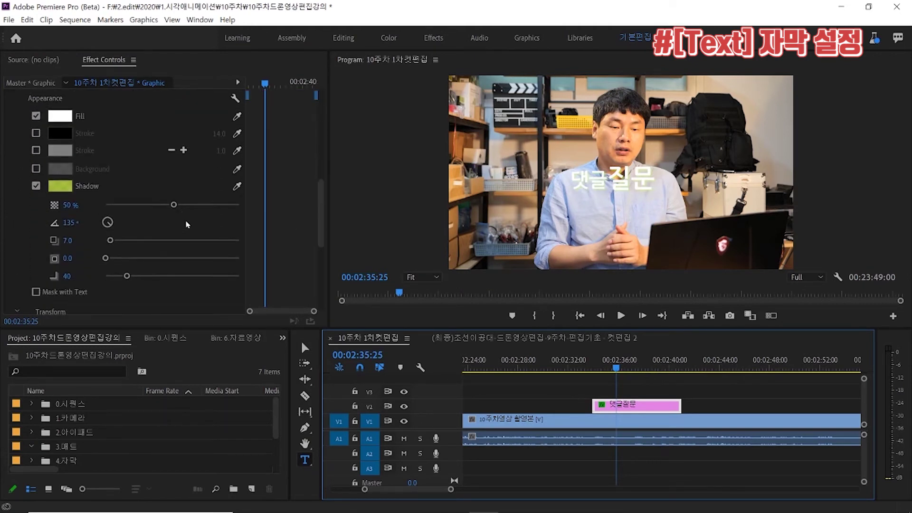
{"action": "left_click_drag", "start_coordinate": [174, 205], "coordinate": [202, 204]}
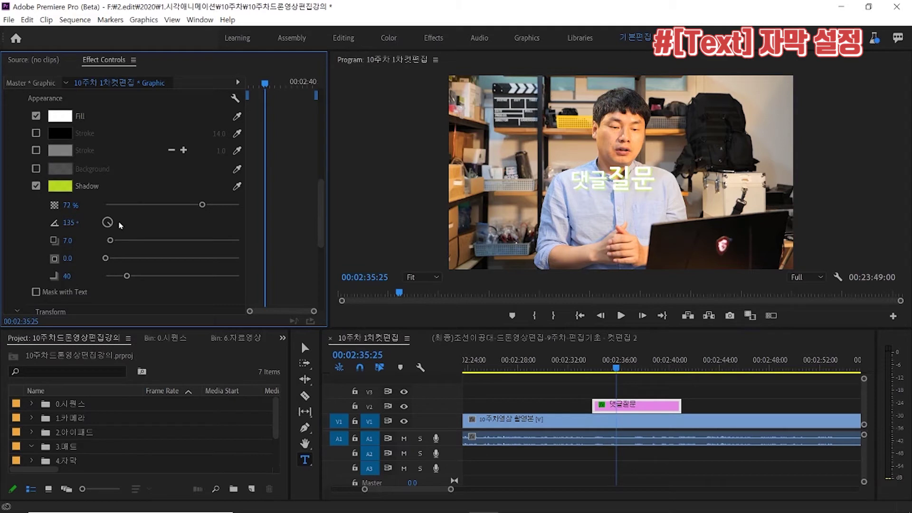
{"action": "left_click_drag", "start_coordinate": [111, 241], "coordinate": [263, 248]}
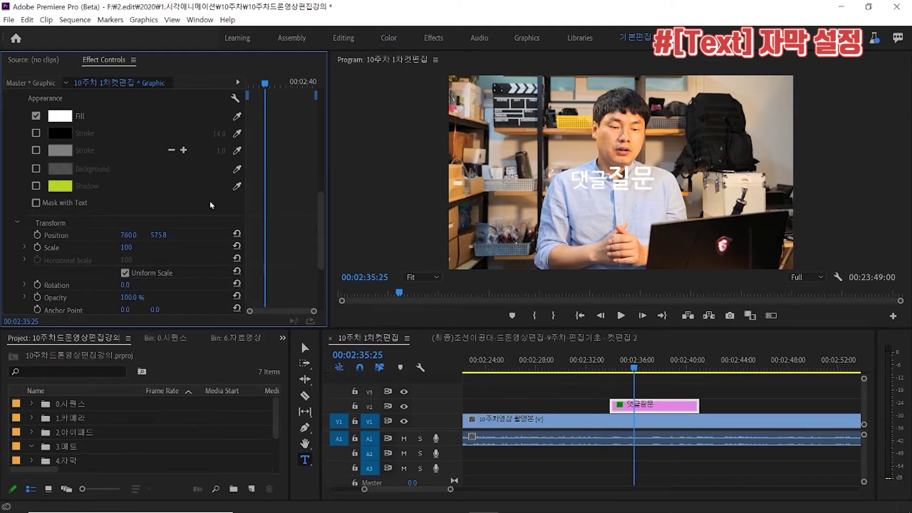
{"action": "scroll", "coordinate": [172, 234], "scroll_direction": "down", "scroll_amount": 4}
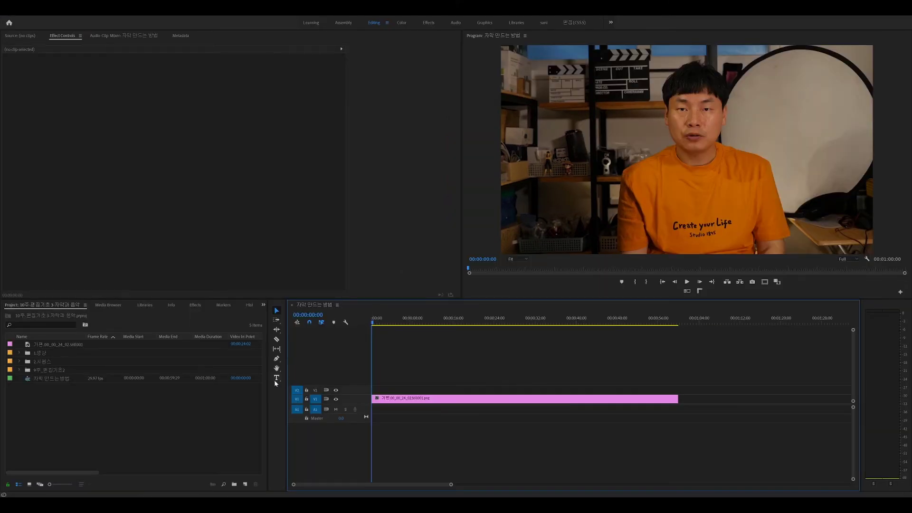
Add the text "댓글질문" over the still image in the 자막 만드는 방법 sequence.
{"action": "left_click", "coordinate": [275, 382]}
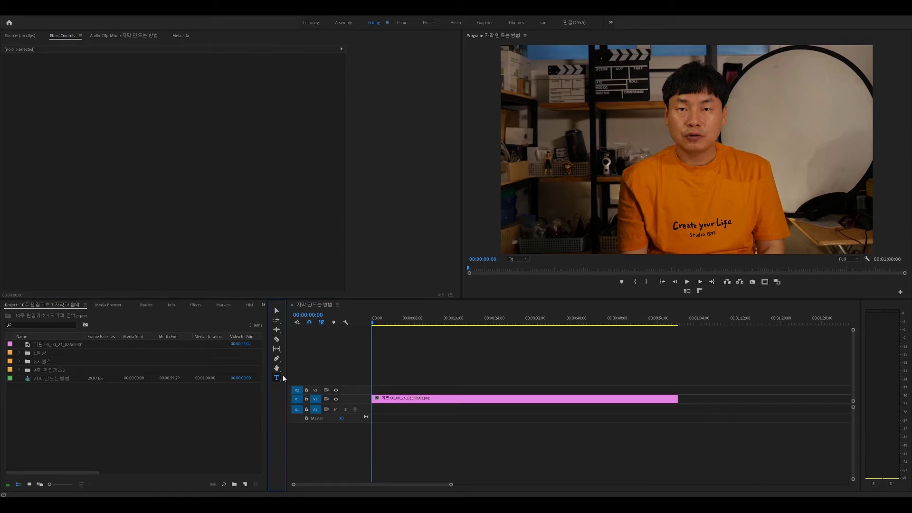
{"action": "left_click", "coordinate": [666, 152]}
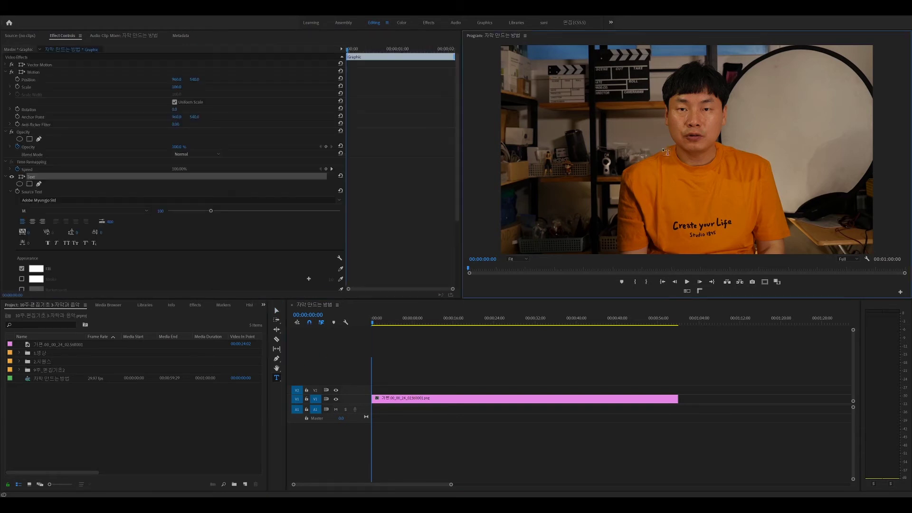
{"action": "type", "text": "댓글질문"}
{"action": "key", "text": "Escape"}
Set the new caption's font to NanumGothic Bold and center-align its text.
{"action": "left_click", "coordinate": [62, 200]}
{"action": "left_click", "coordinate": [62, 258]}
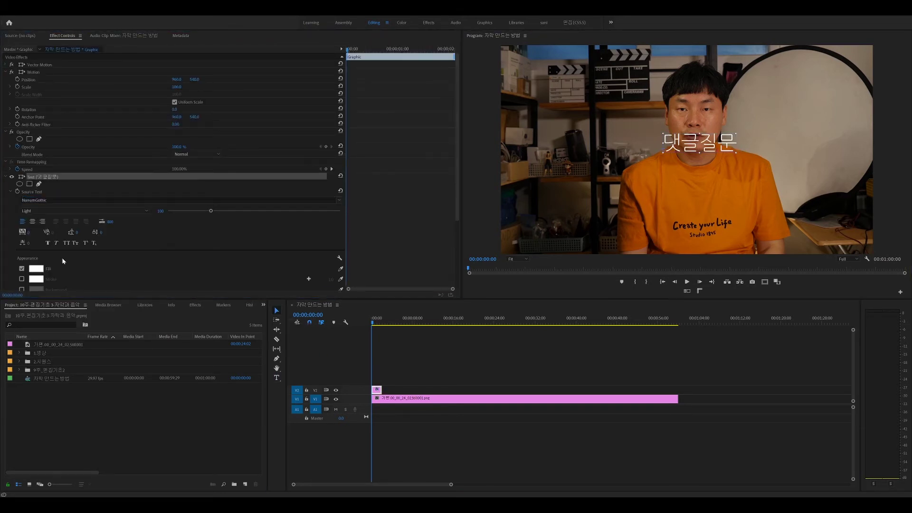
{"action": "left_click", "coordinate": [68, 211]}
{"action": "left_click", "coordinate": [46, 233]}
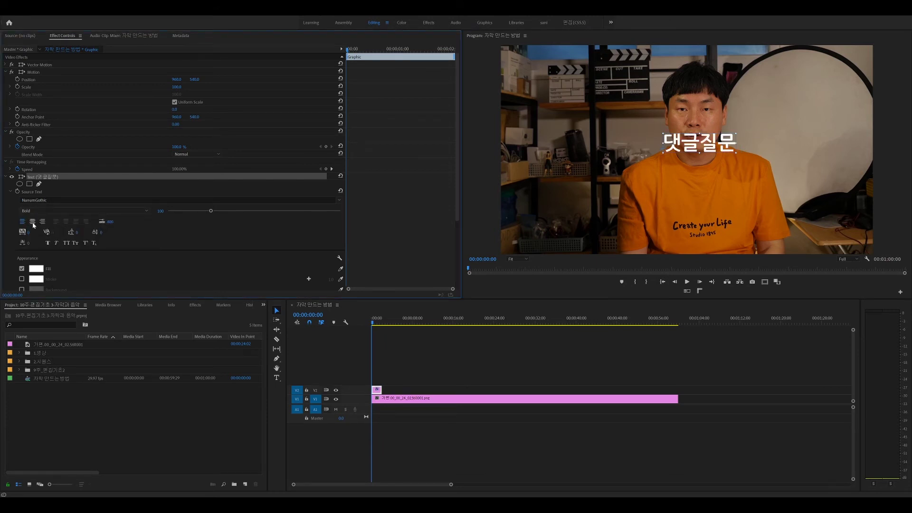
{"action": "left_click", "coordinate": [33, 222]}
Enable the caption's background with black (000000) as its color and enlarge it around the text.
{"action": "scroll", "coordinate": [450, 251], "scroll_direction": "down", "scroll_amount": 5}
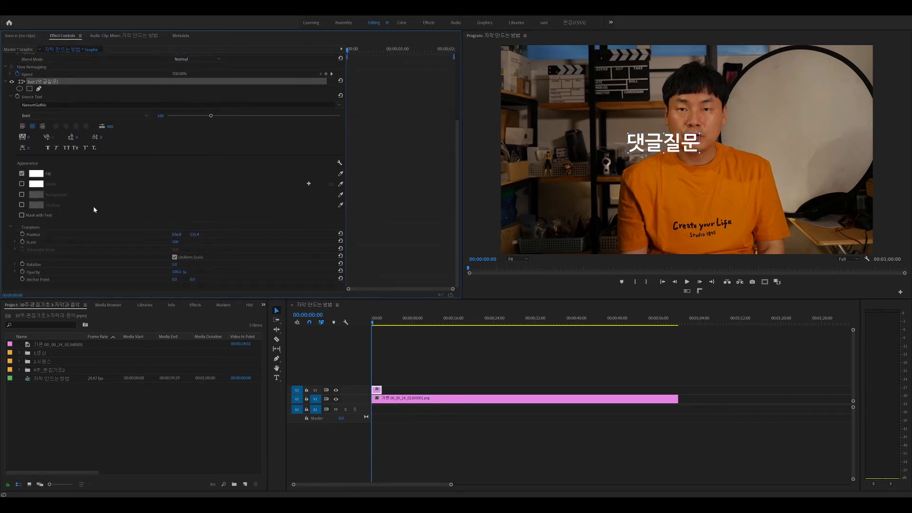
{"action": "left_click", "coordinate": [21, 195]}
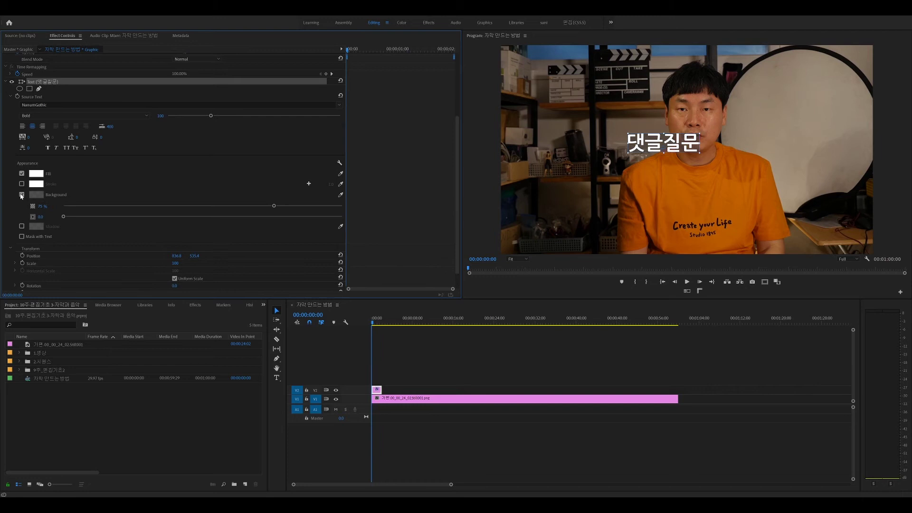
{"action": "left_click", "coordinate": [40, 196]}
{"action": "left_click_drag", "start_coordinate": [416, 249], "coordinate": [395, 224]}
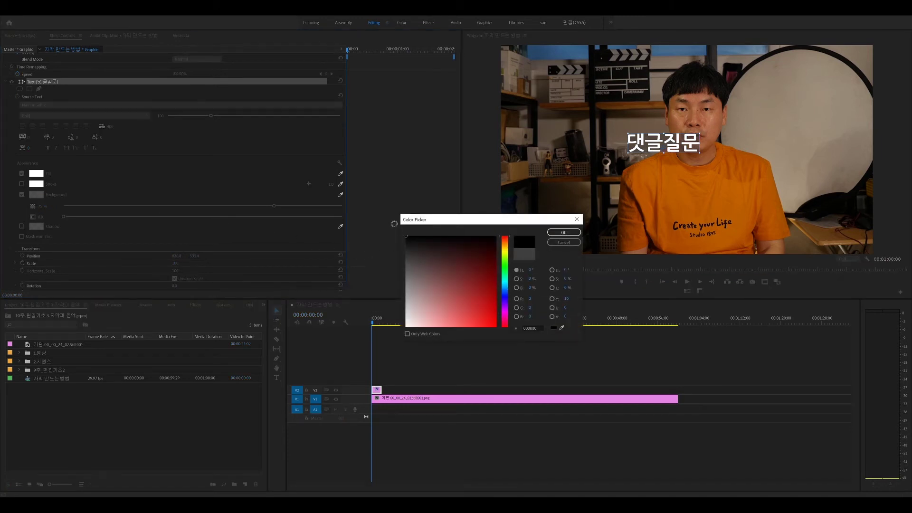
{"action": "left_click", "coordinate": [564, 232]}
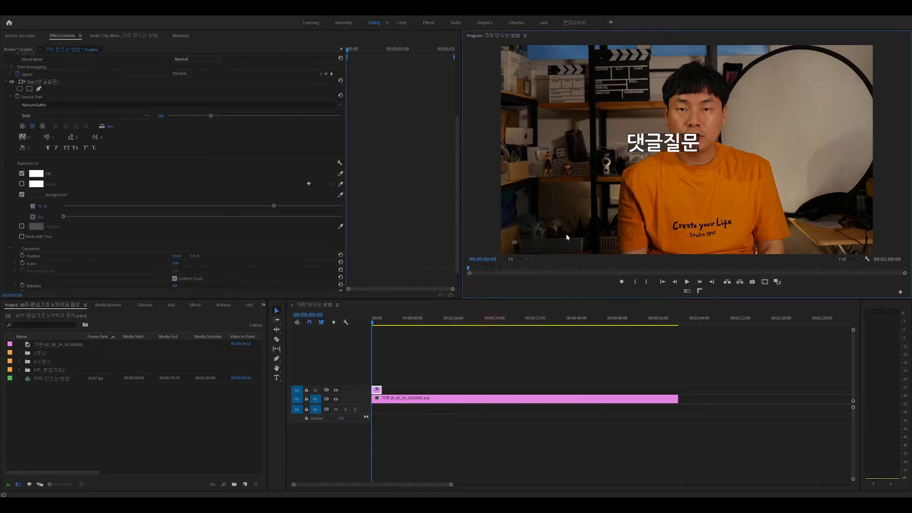
{"action": "left_click_drag", "start_coordinate": [64, 219], "coordinate": [143, 220]}
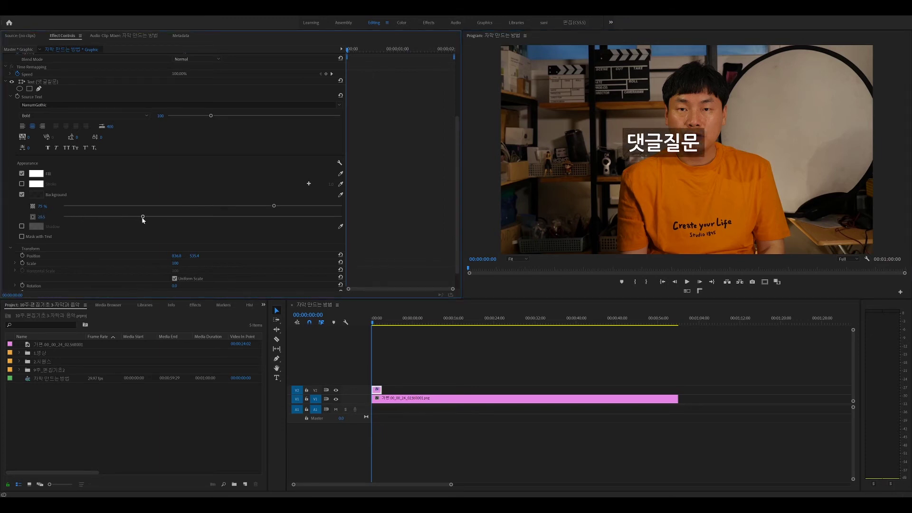
Draw a rectangle matching the caption's background, turn off its fill and enable its white stroke.
{"action": "left_click", "coordinate": [280, 363]}
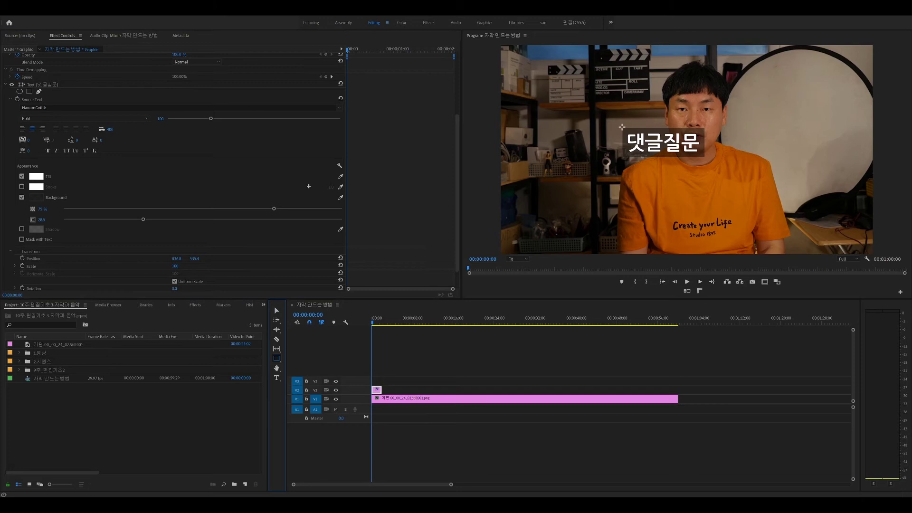
{"action": "left_click_drag", "start_coordinate": [623, 128], "coordinate": [705, 156]}
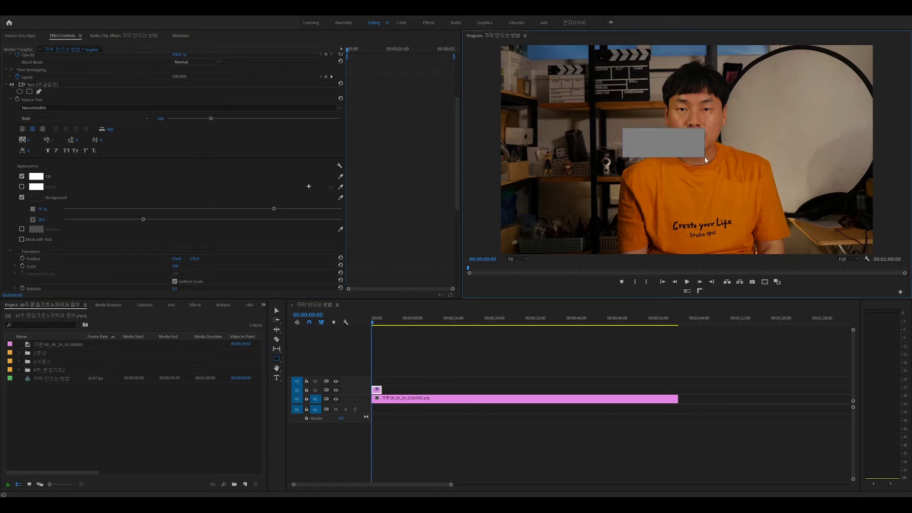
{"action": "left_click_drag", "start_coordinate": [458, 127], "coordinate": [425, 215]}
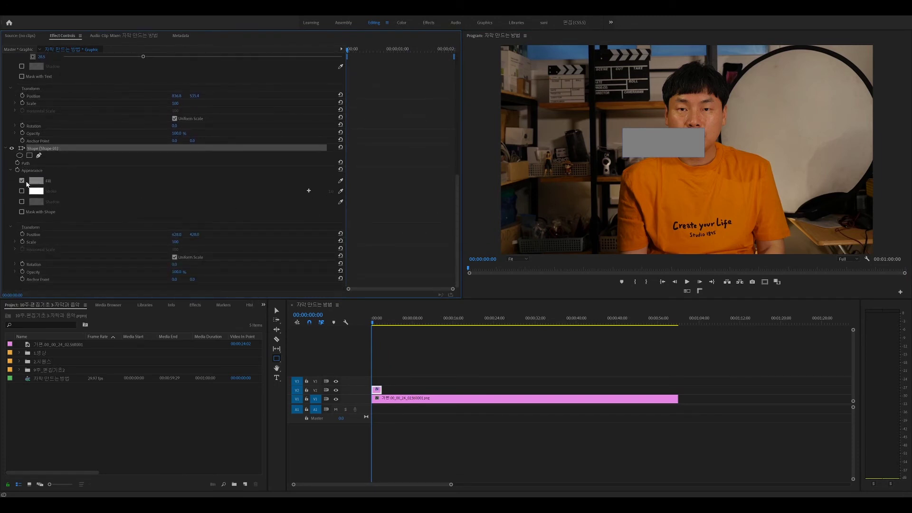
{"action": "left_click", "coordinate": [22, 181]}
{"action": "left_click", "coordinate": [22, 192]}
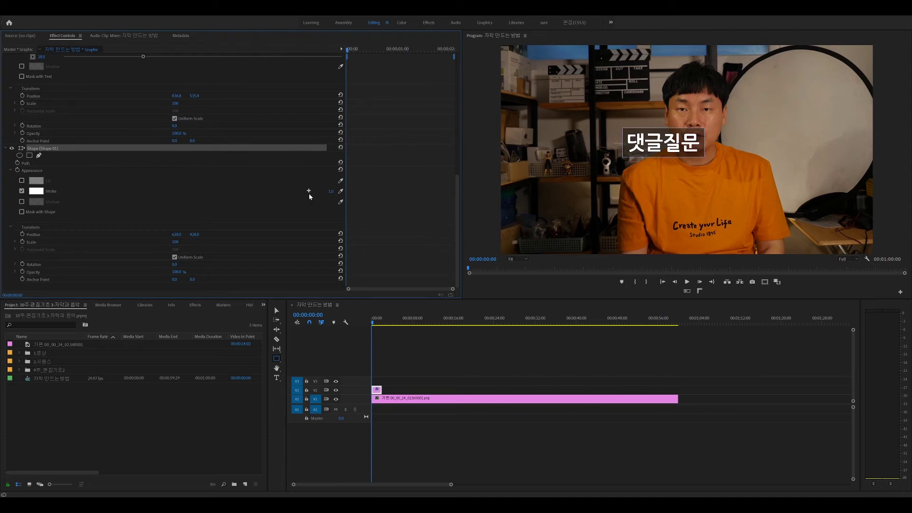
Thicken the rectangle's white stroke and adjust the frame's edge around the caption.
{"action": "left_click_drag", "start_coordinate": [329, 193], "coordinate": [347, 193]}
{"action": "left_click", "coordinate": [707, 143]}
{"action": "mouse_move", "coordinate": [706, 143]}
{"action": "left_mouse_down"}
{"action": "mouse_move", "coordinate": [669, 144]}
{"action": "mouse_move", "coordinate": [686, 149]}
{"action": "left_mouse_up"}
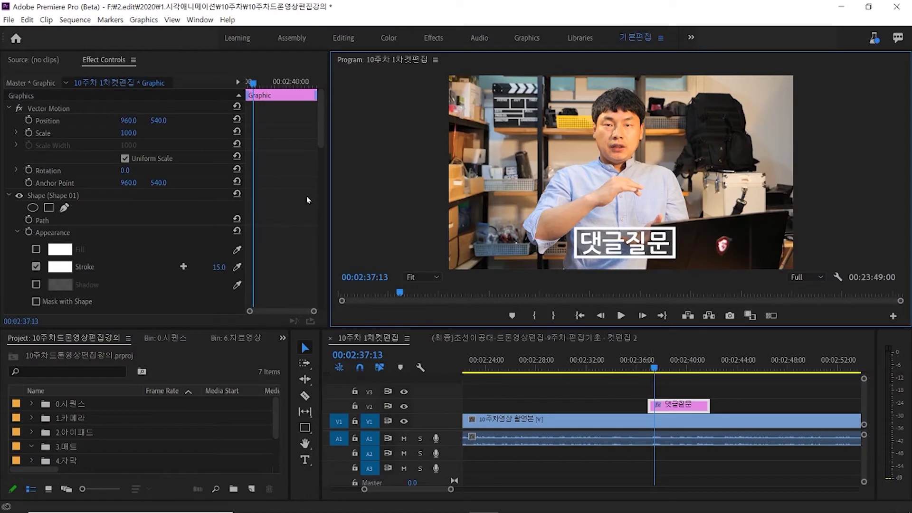
{"action": "scroll", "coordinate": [202, 248], "scroll_direction": "down", "scroll_amount": 6}
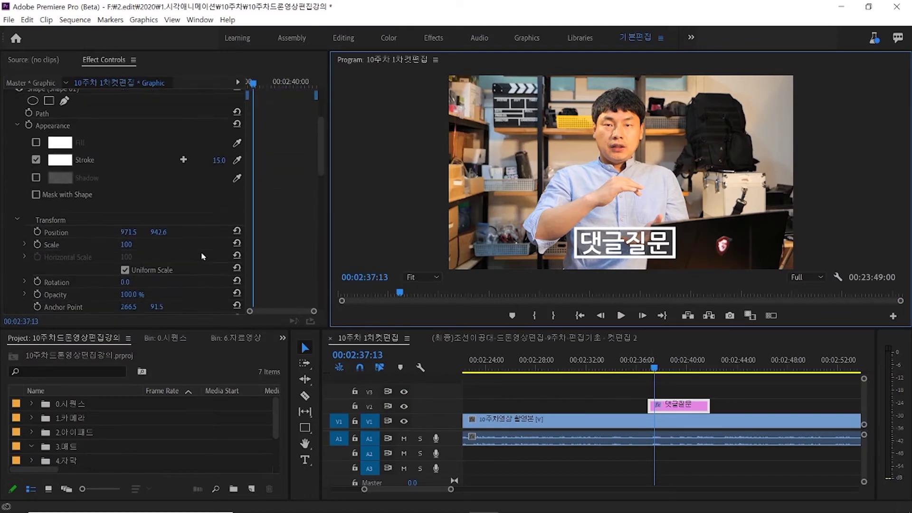
{"action": "scroll", "coordinate": [203, 257], "scroll_direction": "down", "scroll_amount": 5}
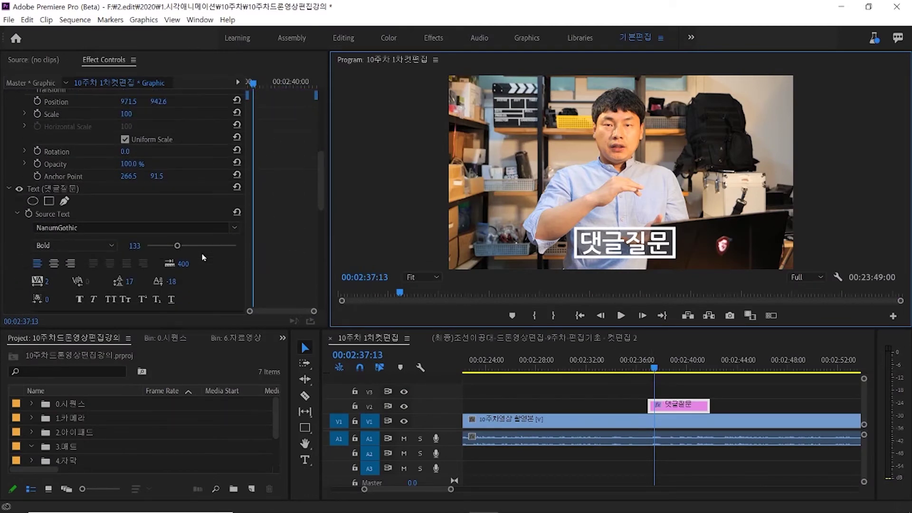
{"action": "scroll", "coordinate": [203, 258], "scroll_direction": "down", "scroll_amount": 5}
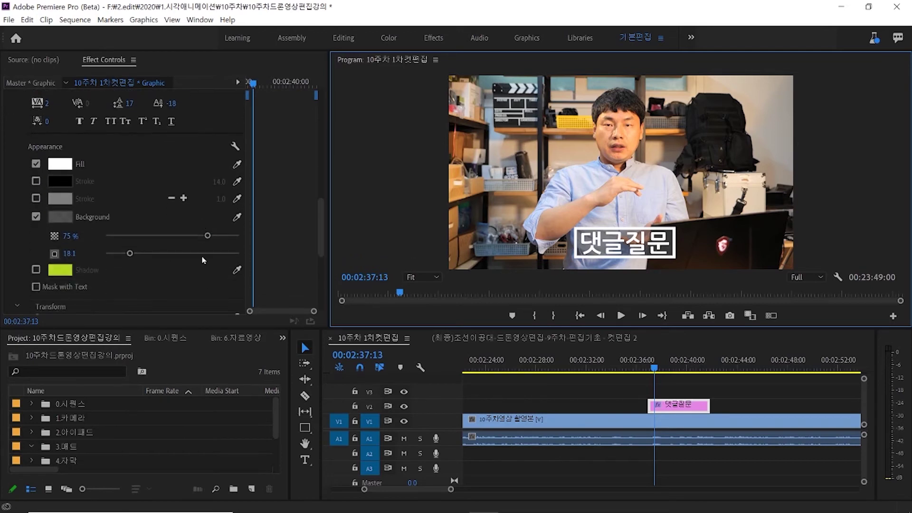
Copy the framed 댓글질문 caption clip, paste it at about 00:02:45 on the same track, and preview the copy.
{"action": "mouse_move", "coordinate": [709, 405]}
{"action": "left_mouse_down"}
{"action": "mouse_move", "coordinate": [763, 405]}
{"action": "mouse_move", "coordinate": [705, 405]}
{"action": "left_mouse_up"}
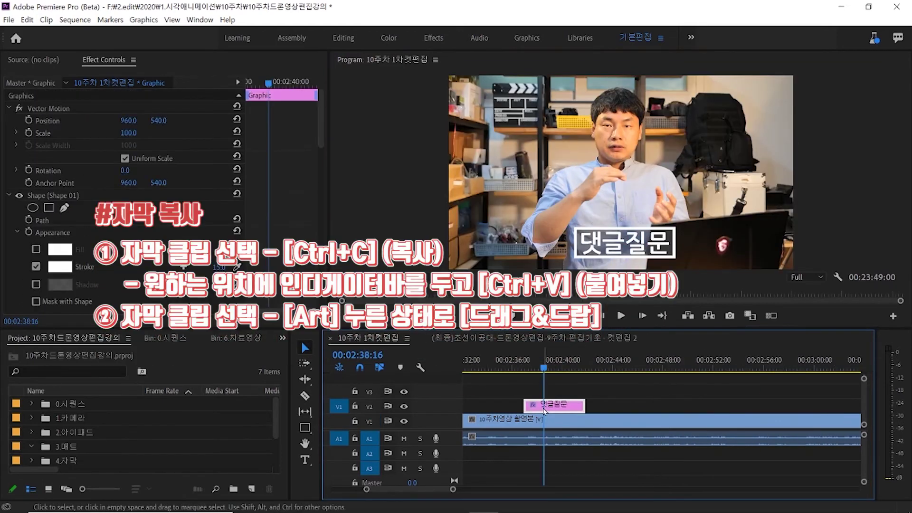
{"action": "left_click", "coordinate": [624, 366]}
{"action": "key", "text": "ctrl+v"}
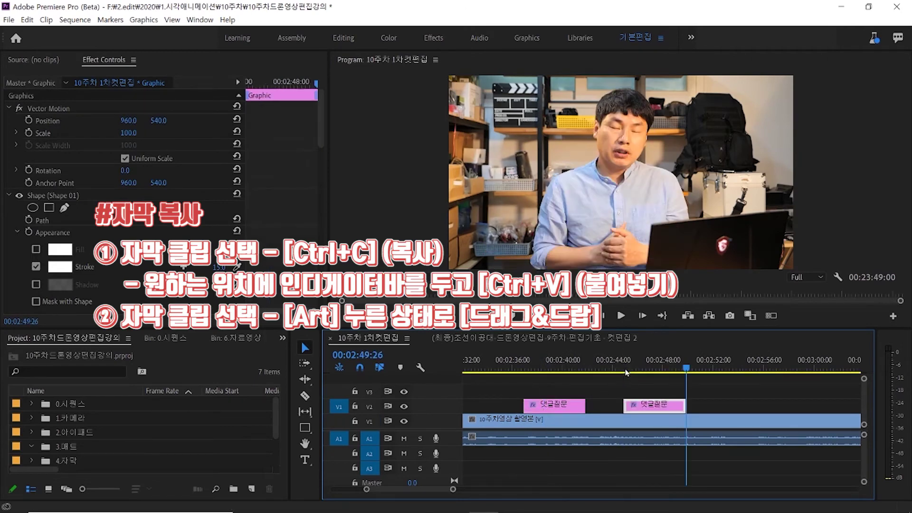
{"action": "left_click", "coordinate": [663, 369]}
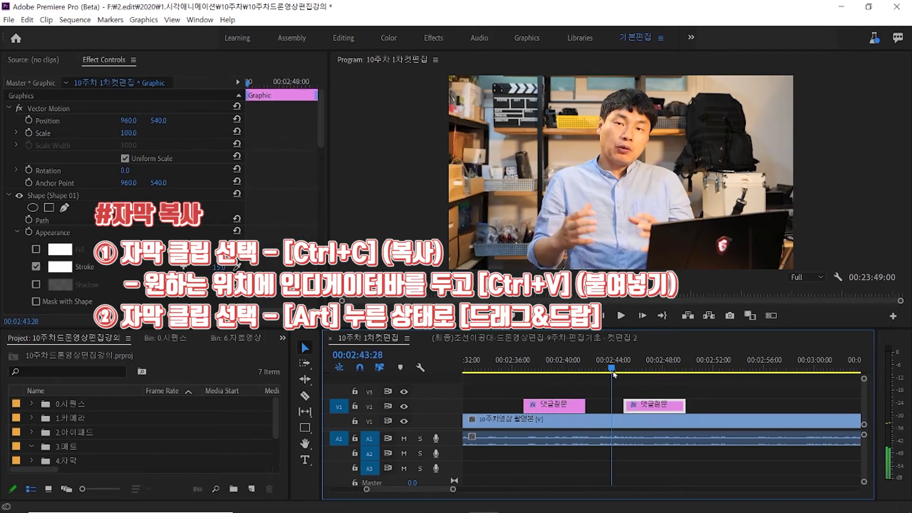
{"action": "left_click_drag", "start_coordinate": [664, 375], "coordinate": [640, 378]}
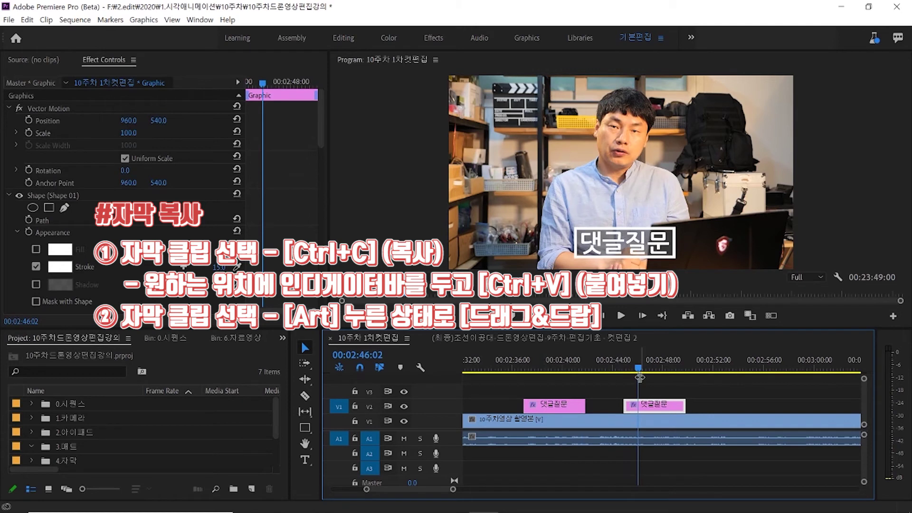
{"action": "left_click_drag", "start_coordinate": [640, 378], "coordinate": [640, 369]}
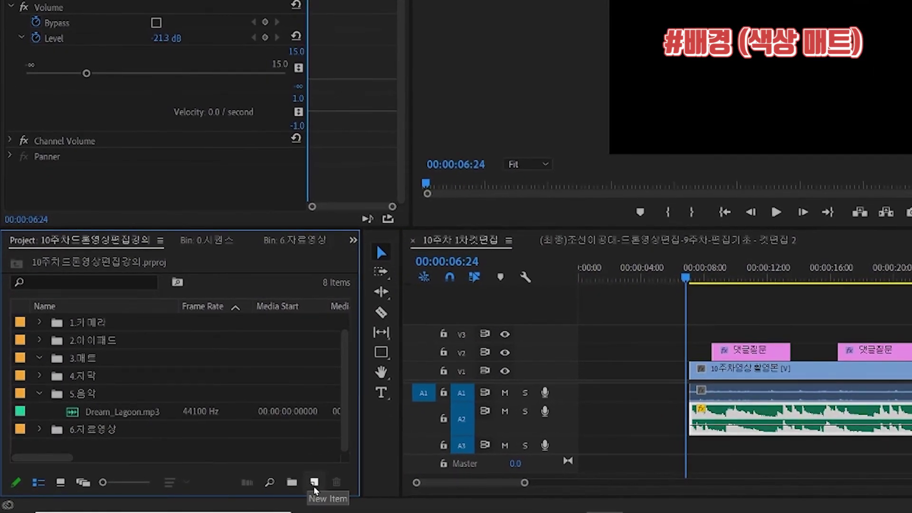
Create a 1920 x 1080 color matte at 29.97 fps and choose white (FFFFFF) as its color.
{"action": "left_click", "coordinate": [314, 482]}
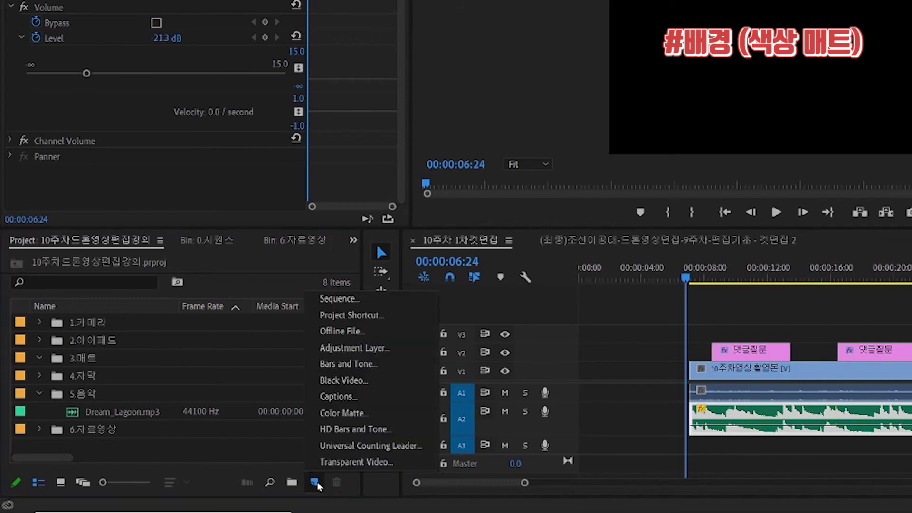
{"action": "left_click", "coordinate": [383, 412]}
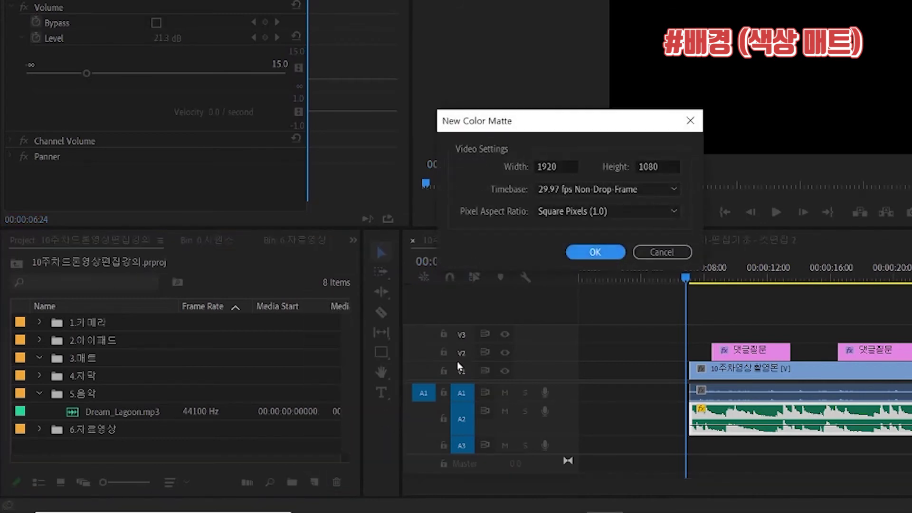
{"action": "left_click", "coordinate": [594, 253]}
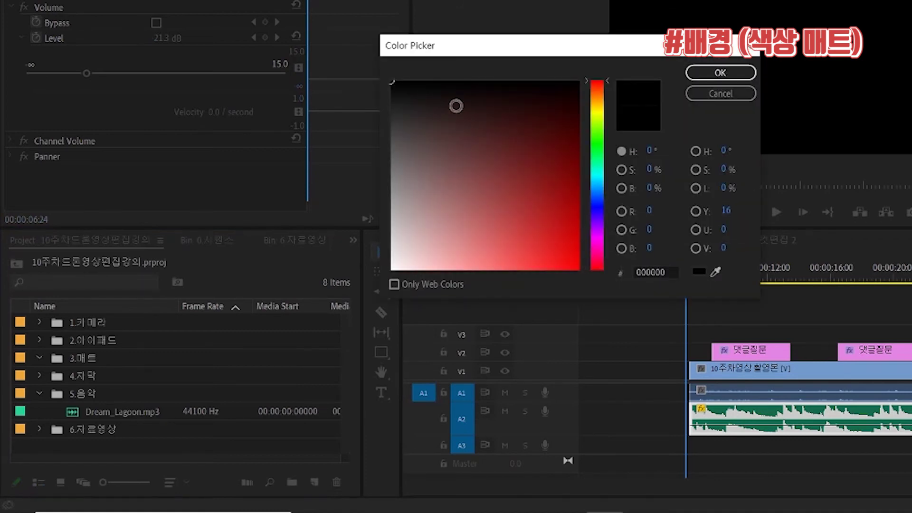
{"action": "left_click", "coordinate": [534, 120]}
{"action": "mouse_move", "coordinate": [598, 116]}
{"action": "left_mouse_down"}
{"action": "mouse_move", "coordinate": [598, 194]}
{"action": "mouse_move", "coordinate": [597, 133]}
{"action": "left_mouse_up"}
{"action": "left_click", "coordinate": [392, 269]}
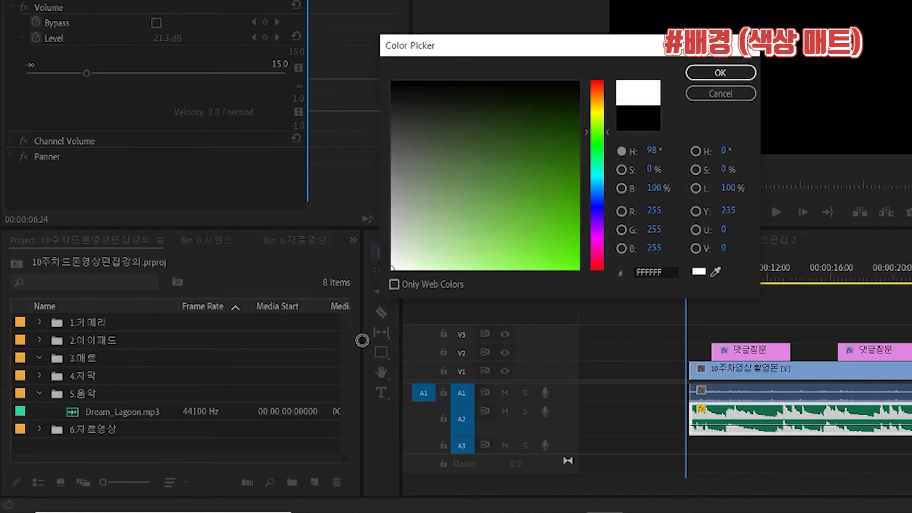
Name the white color matte "흰색" and move it into the 3.매트 bin.
{"action": "left_click", "coordinate": [720, 73]}
{"action": "type", "text": "ㅂ"}
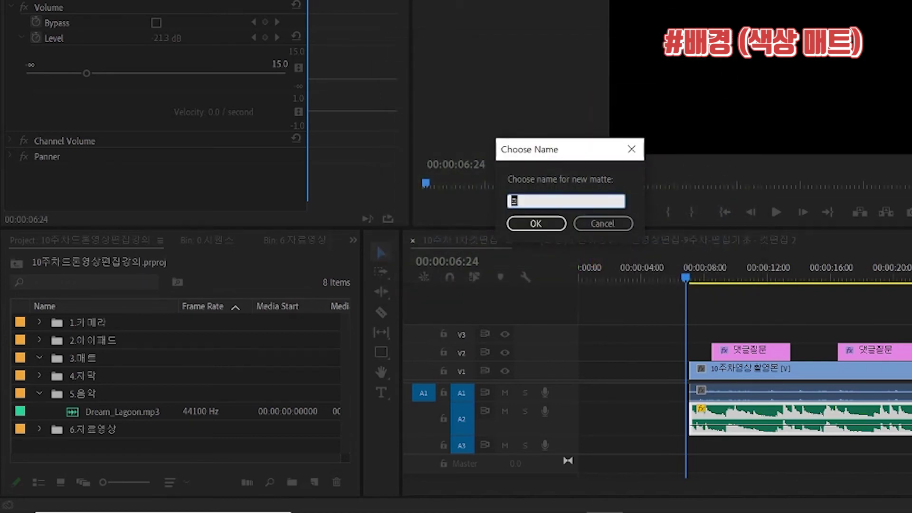
{"action": "type", "text": "흰색"}
{"action": "key", "text": "Return"}
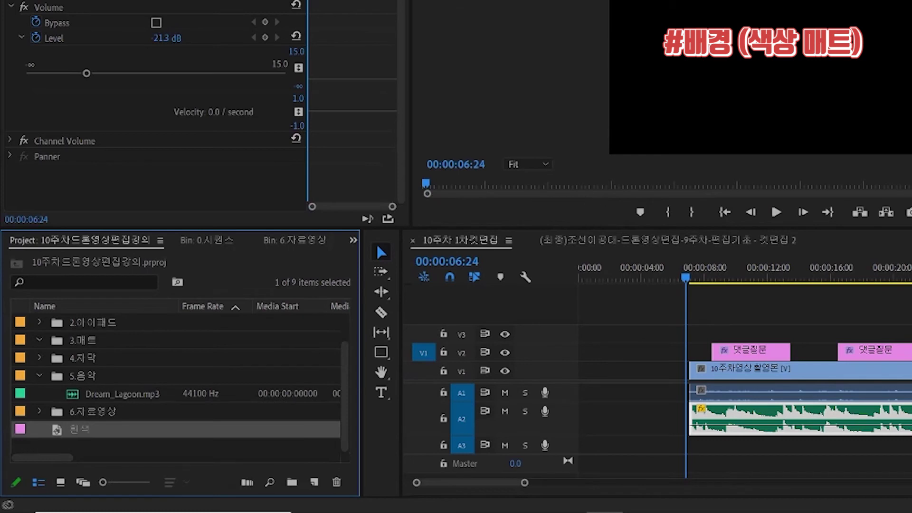
{"action": "left_click_drag", "start_coordinate": [72, 430], "coordinate": [96, 349]}
{"action": "left_click", "coordinate": [40, 394]}
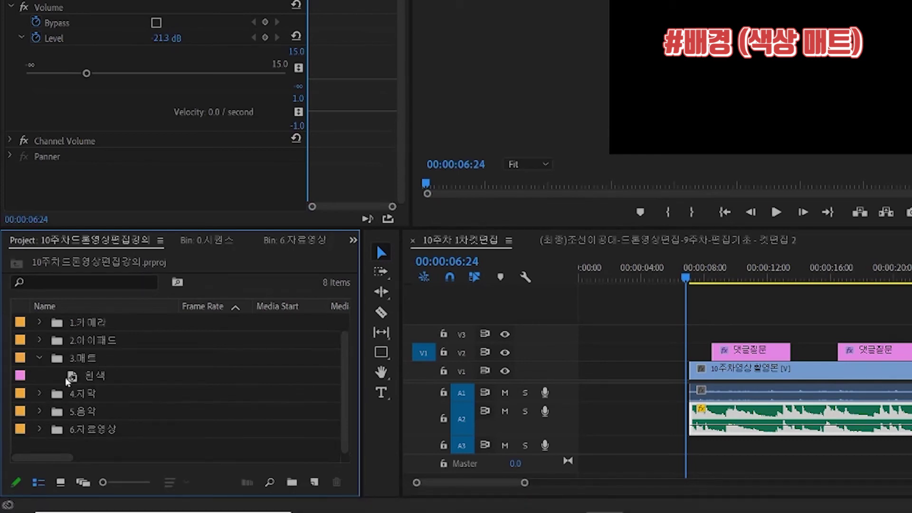
Place the 흰색 matte at the very start of the sequence on track V1 and preview it.
{"action": "left_click_drag", "start_coordinate": [71, 376], "coordinate": [571, 382]}
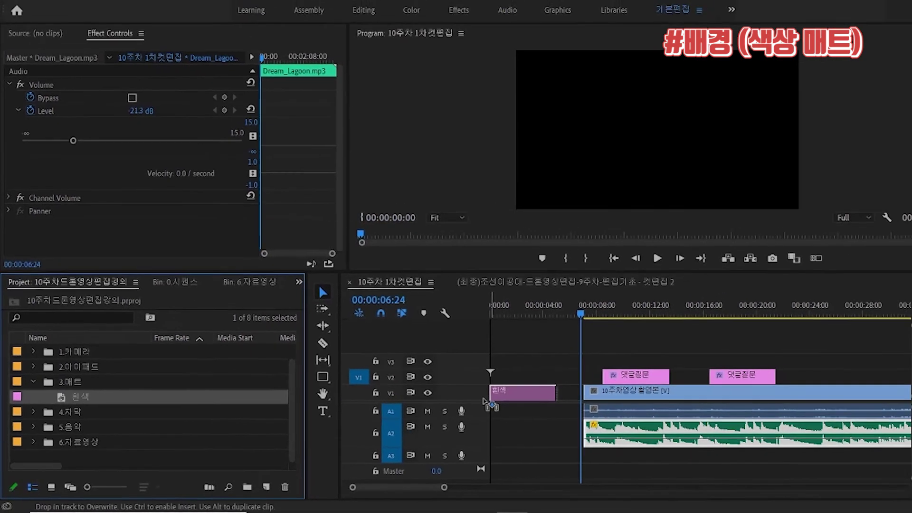
{"action": "left_click_drag", "start_coordinate": [484, 401], "coordinate": [482, 401]}
{"action": "left_click_drag", "start_coordinate": [519, 325], "coordinate": [598, 325]}
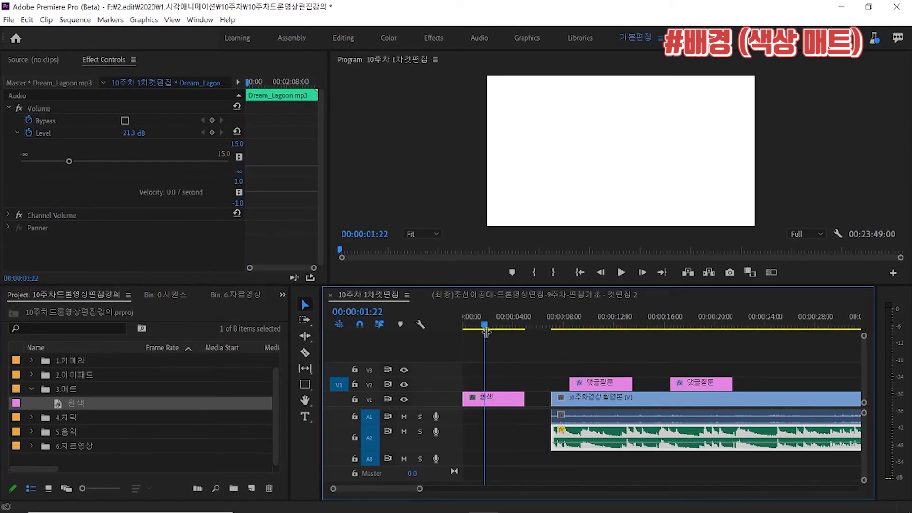
Set the frame stroke and the text fill of the first 댓글질문 caption to black (000000).
{"action": "left_click", "coordinate": [605, 386]}
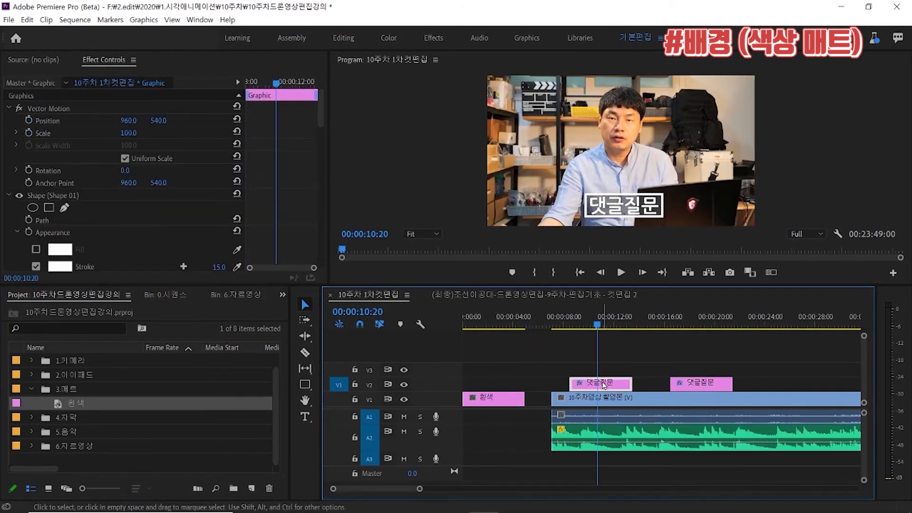
{"action": "scroll", "coordinate": [96, 248], "scroll_direction": "down", "scroll_amount": 2}
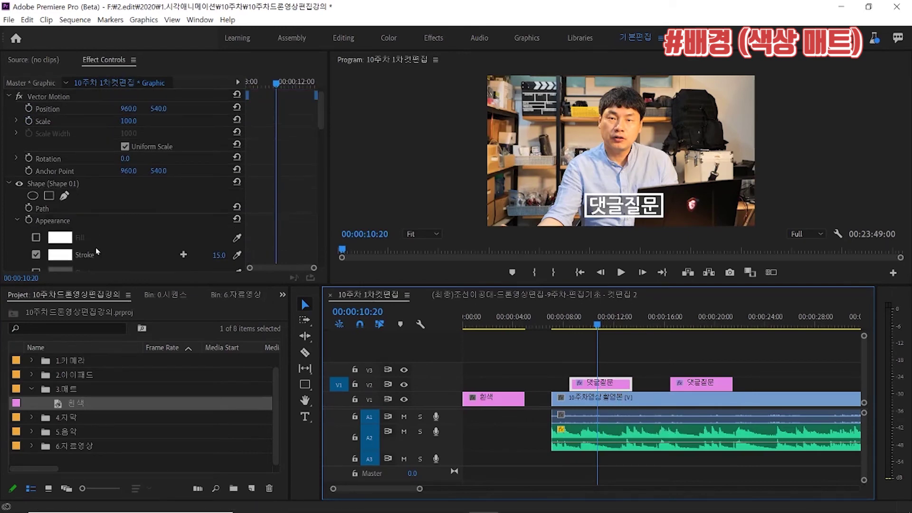
{"action": "left_click", "coordinate": [59, 231]}
{"action": "left_click_drag", "start_coordinate": [360, 222], "coordinate": [536, 124]}
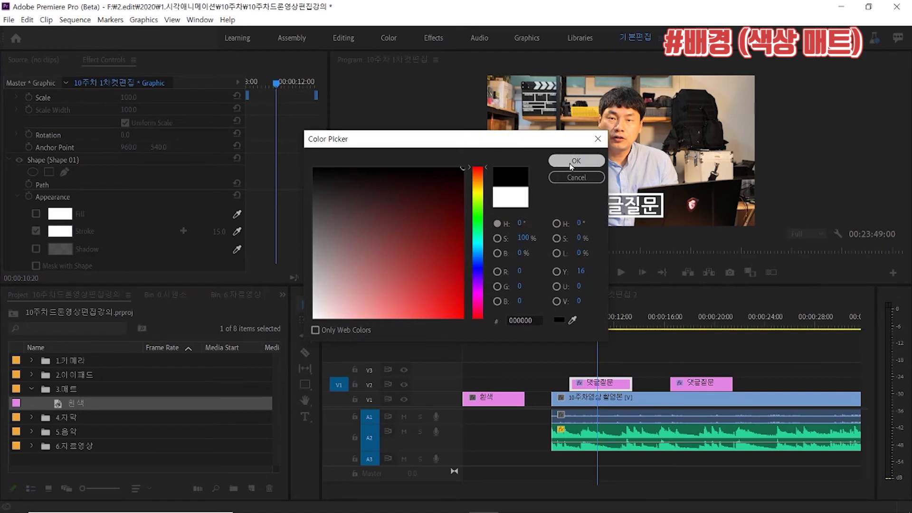
{"action": "left_click", "coordinate": [572, 164]}
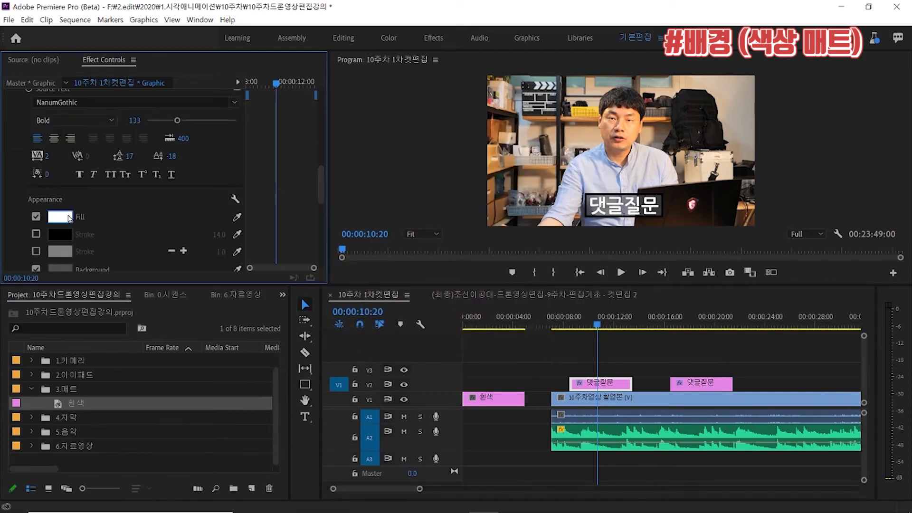
{"action": "left_click", "coordinate": [60, 217]}
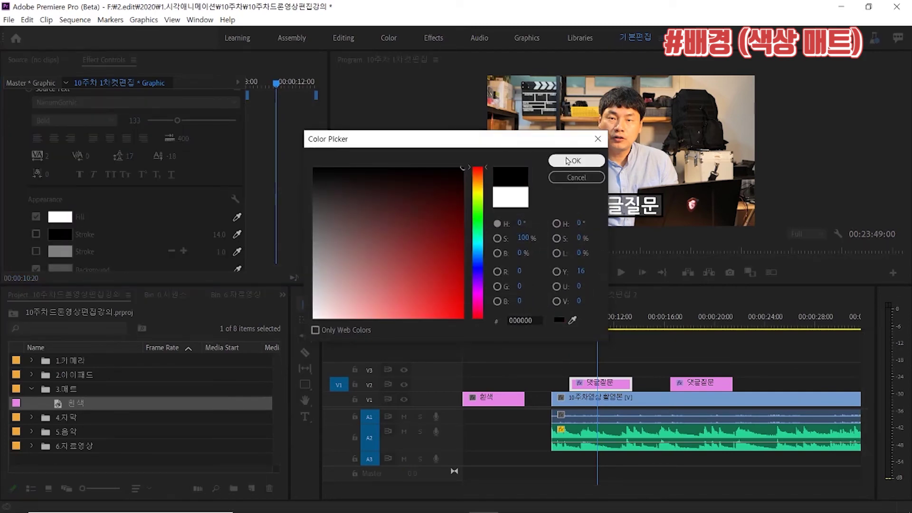
{"action": "left_click", "coordinate": [580, 161]}
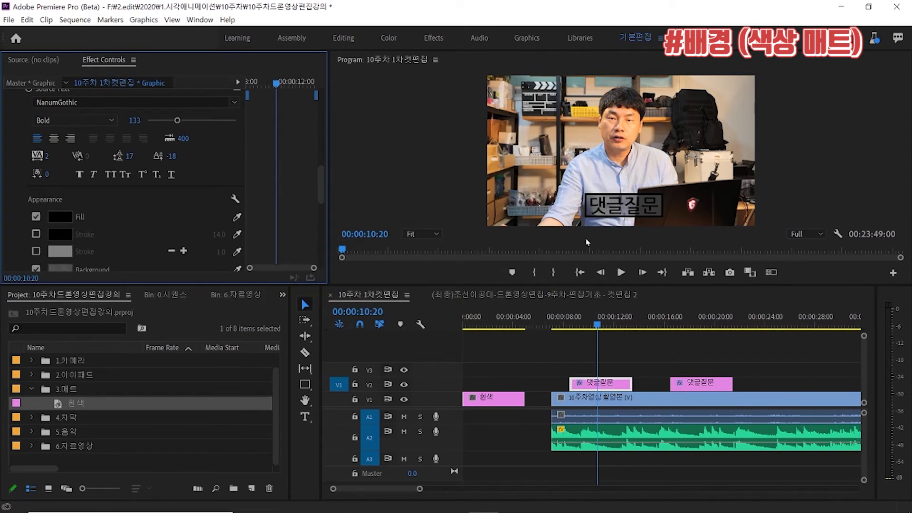
Move the black 댓글질문 caption to the sequence start on V2, above the 흰색 matte, and preview it there.
{"action": "left_click", "coordinate": [596, 317]}
{"action": "left_click_drag", "start_coordinate": [607, 386], "coordinate": [489, 386]}
{"action": "left_click", "coordinate": [491, 328]}
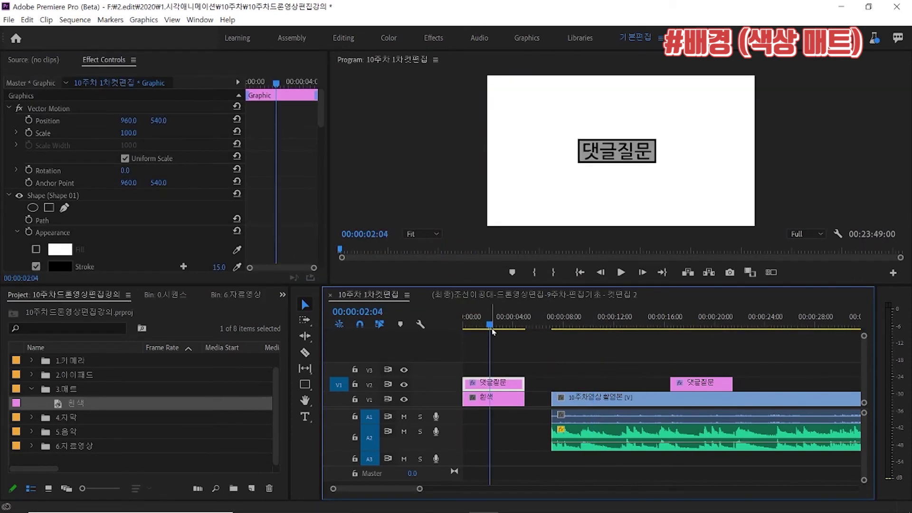
Turn off the caption's text background and compare the look with the title in the 9주차 sequence.
{"action": "scroll", "coordinate": [71, 214], "scroll_direction": "down", "scroll_amount": 10}
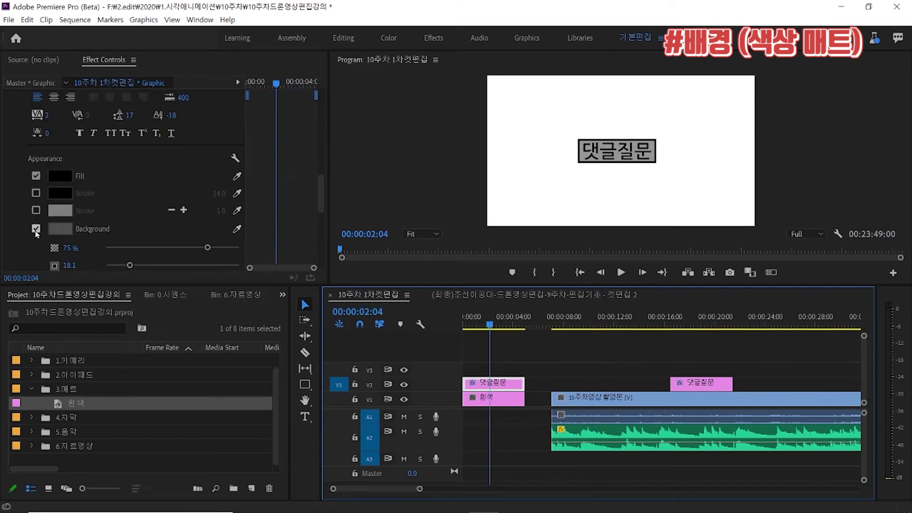
{"action": "left_click", "coordinate": [36, 228]}
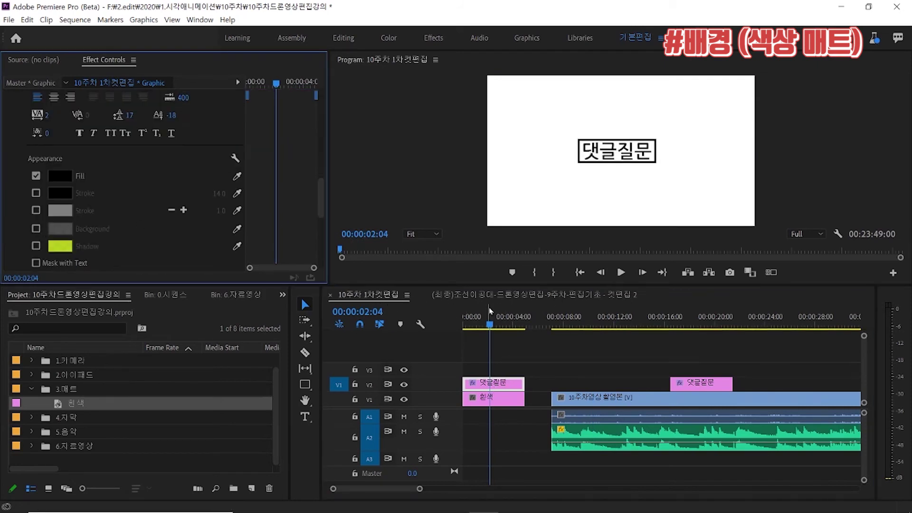
{"action": "left_click", "coordinate": [575, 295]}
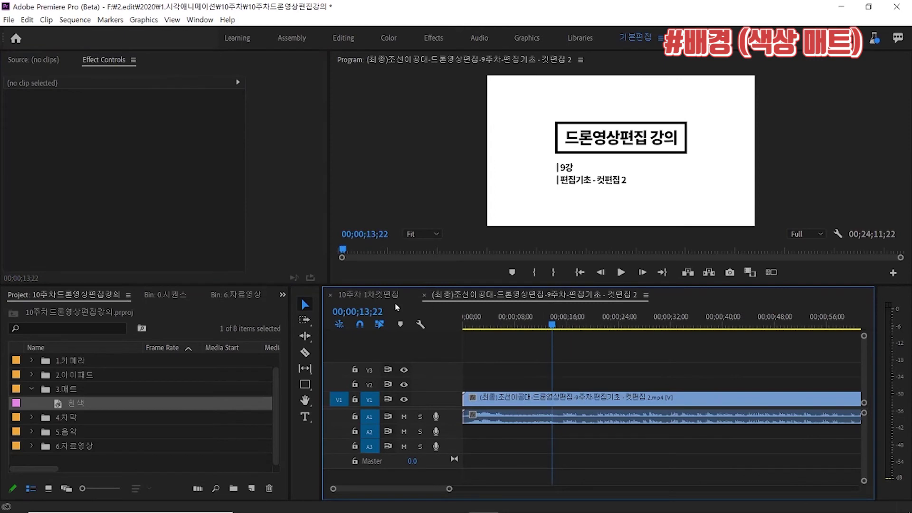
{"action": "left_click", "coordinate": [382, 295]}
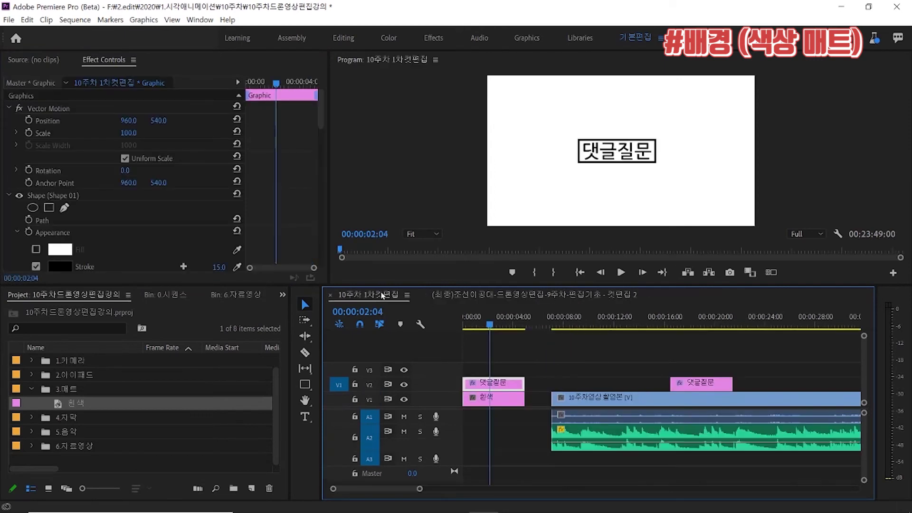
Change the color of the 흰색 matte clip at the sequence start to yellow (FFD800).
{"action": "left_click", "coordinate": [506, 402]}
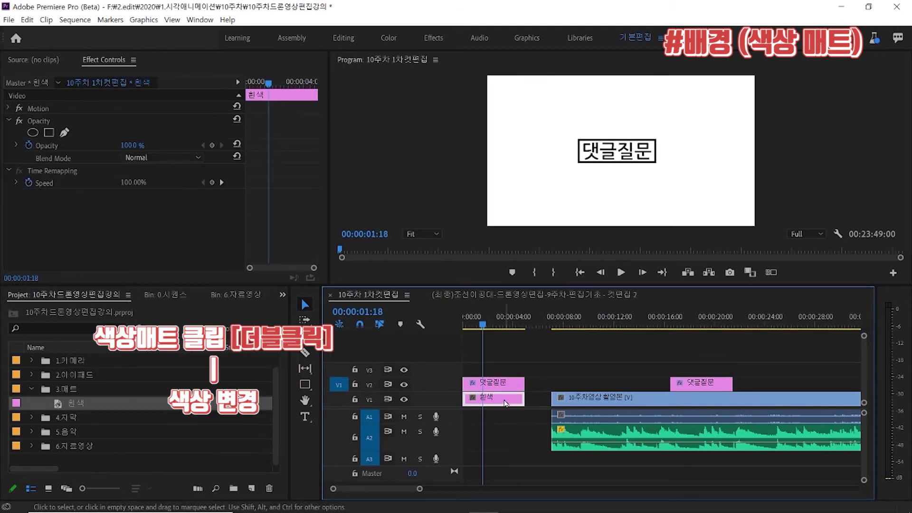
{"action": "double_click", "coordinate": [505, 402]}
{"action": "left_click_drag", "start_coordinate": [413, 265], "coordinate": [464, 318]}
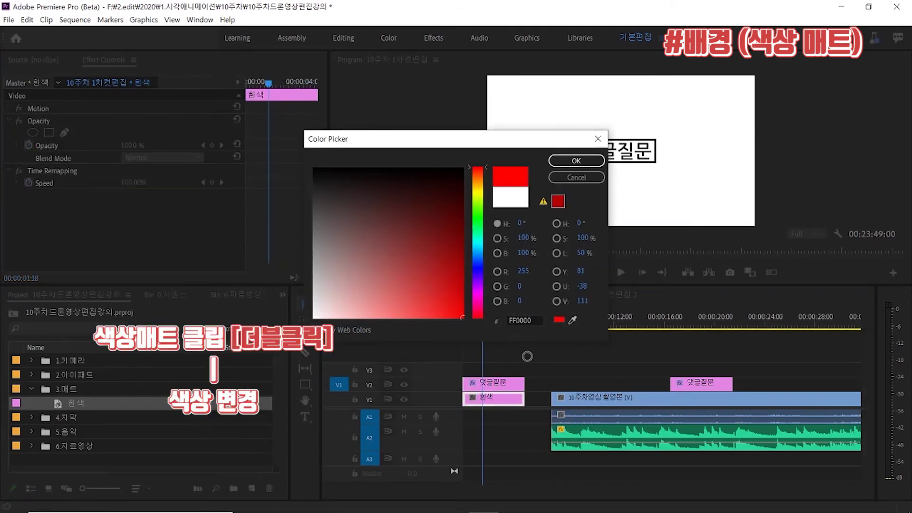
{"action": "left_click", "coordinate": [477, 188]}
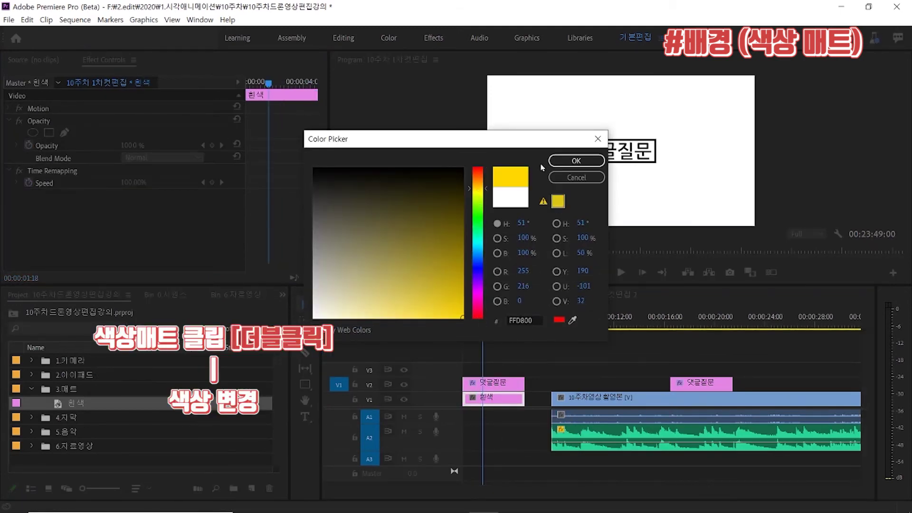
{"action": "left_click", "coordinate": [565, 162]}
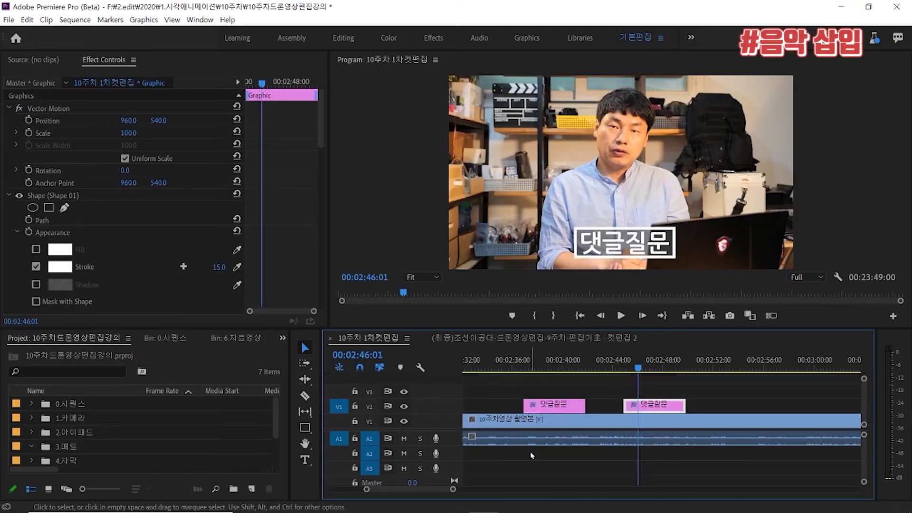
Switch to Chrome and open YouTube's audio library from the Google results for 유튜브라이브러리.
{"action": "scroll", "coordinate": [159, 447], "scroll_direction": "down", "scroll_amount": 2}
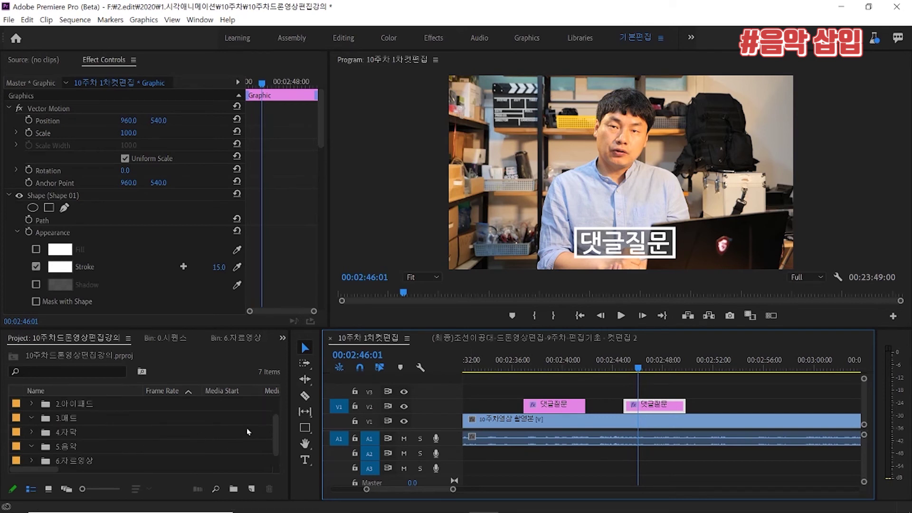
{"action": "left_click_drag", "start_coordinate": [279, 437], "coordinate": [279, 452]}
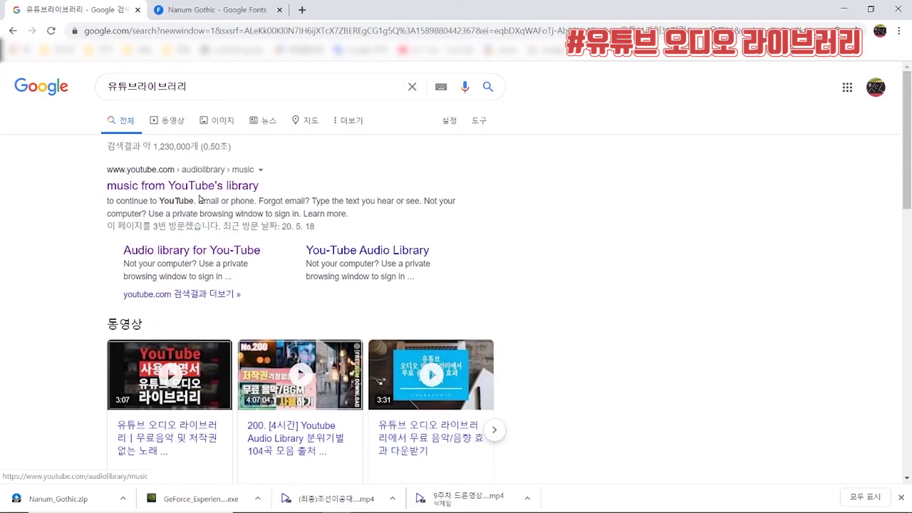
{"action": "left_click", "coordinate": [250, 185]}
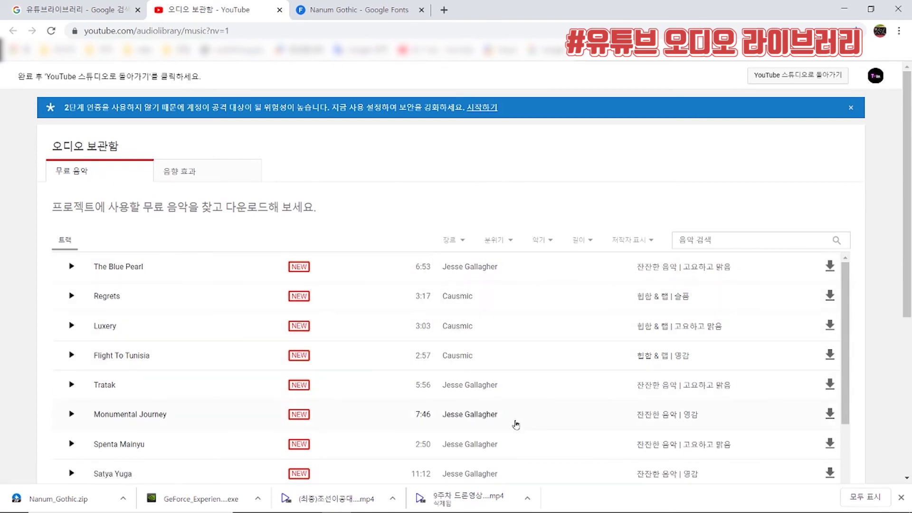
{"action": "scroll", "coordinate": [404, 214], "scroll_direction": "down", "scroll_amount": 1}
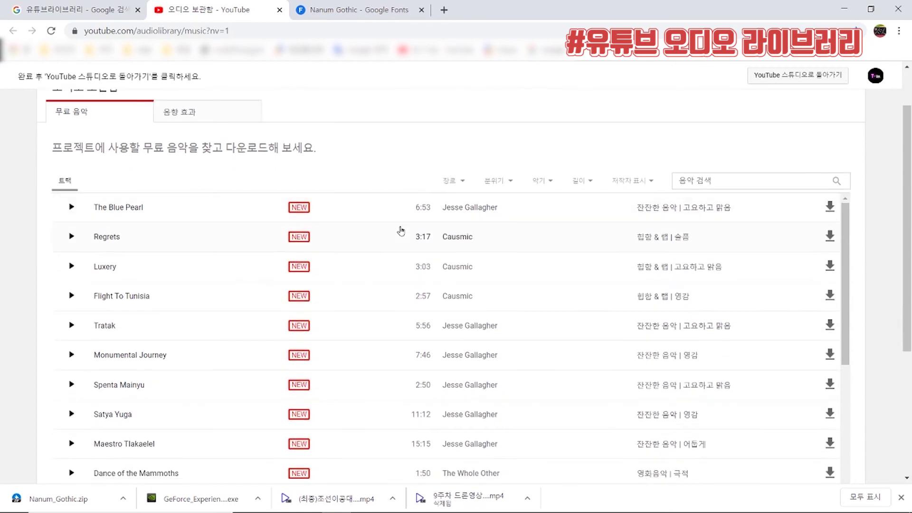
Filter the free music by genre, trying 잔잔한 음악 first and settling on 영화음악.
{"action": "left_click", "coordinate": [451, 180]}
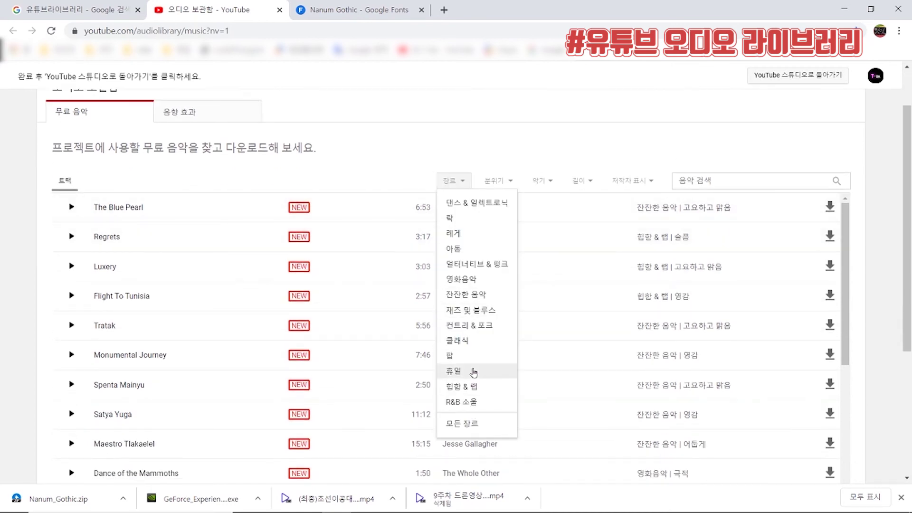
{"action": "left_click", "coordinate": [466, 295]}
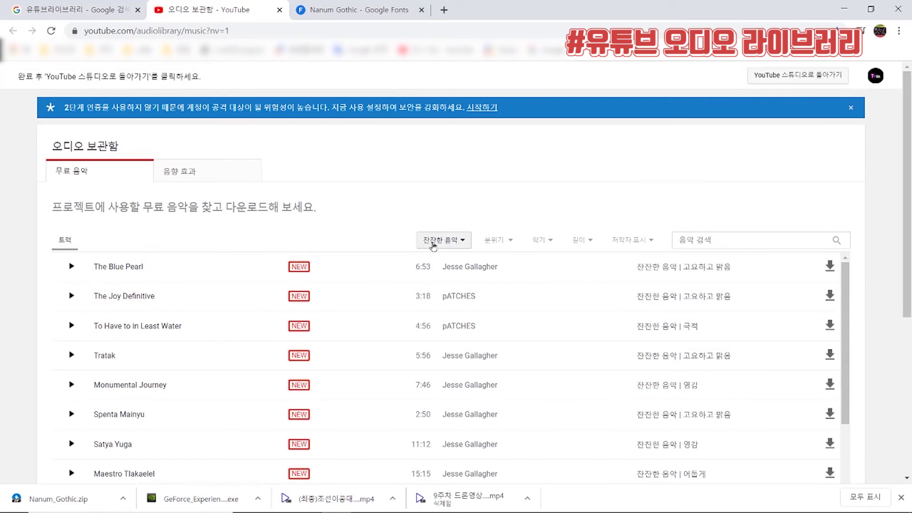
{"action": "left_click", "coordinate": [438, 243]}
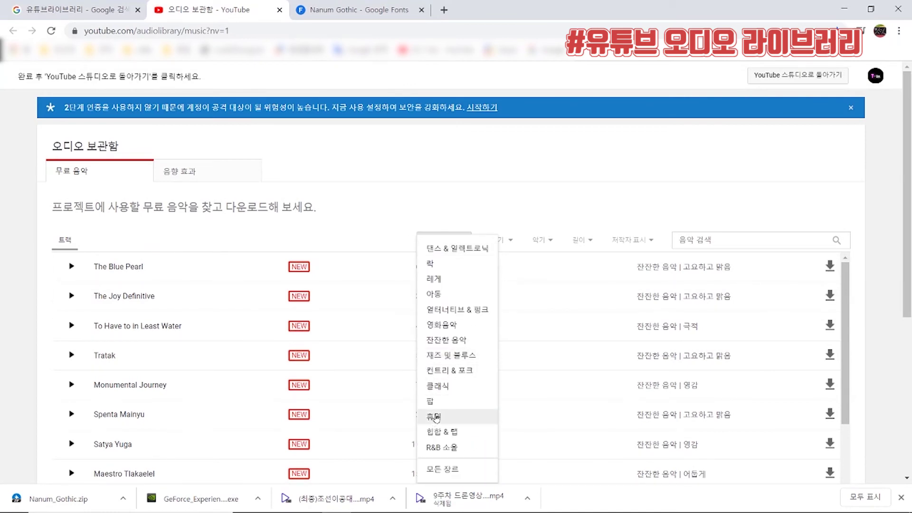
{"action": "left_click", "coordinate": [469, 328]}
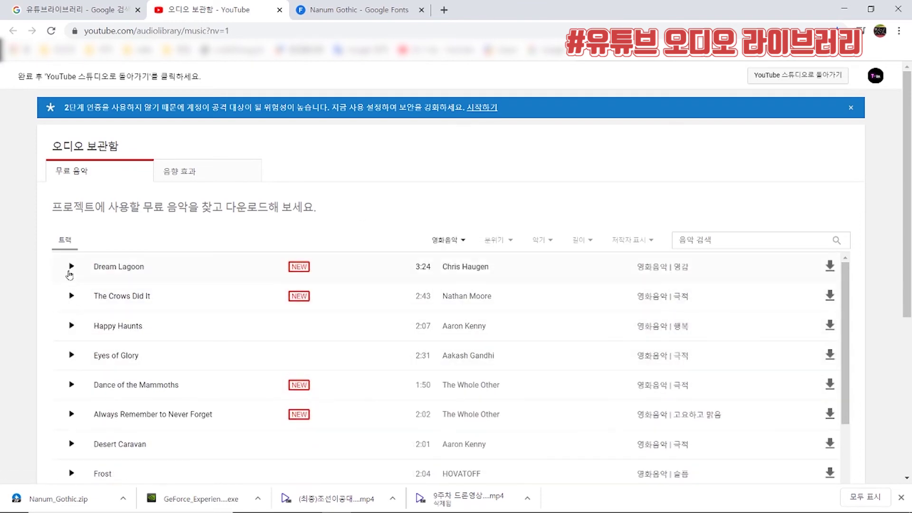
Listen to a short preview of the track Dream Lagoon and download it.
{"action": "left_click", "coordinate": [70, 267]}
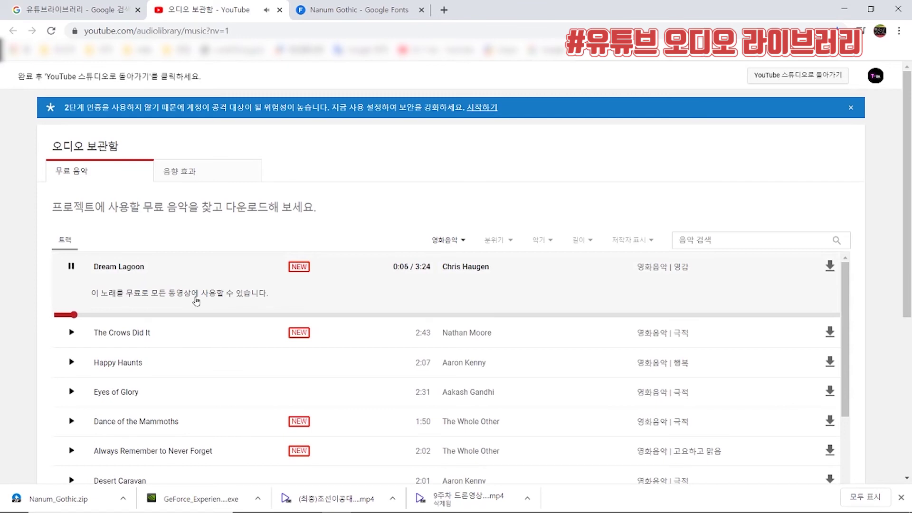
{"action": "left_click", "coordinate": [71, 267]}
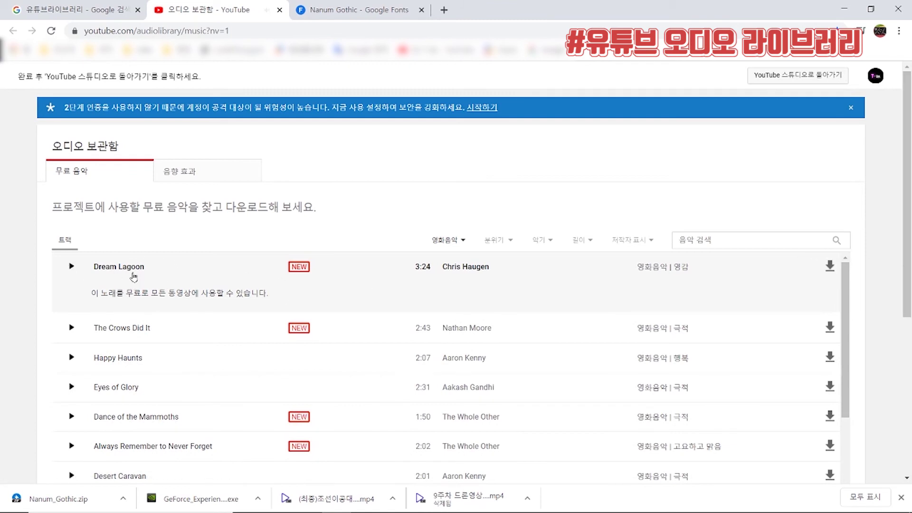
{"action": "left_click", "coordinate": [829, 267]}
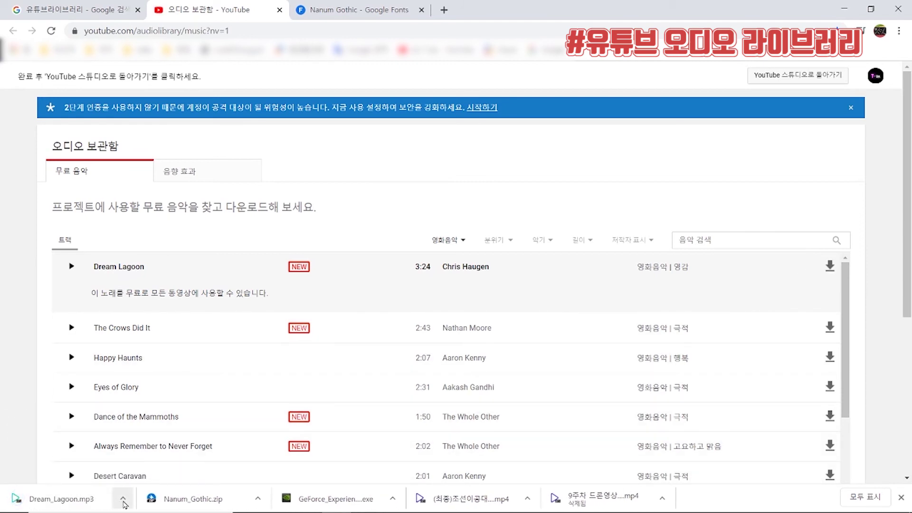
Show the downloaded Dream_Lagoon.mp3 in its folder, then restore that window to a smaller size and move it aside.
{"action": "left_click", "coordinate": [122, 499]}
{"action": "left_click", "coordinate": [151, 457]}
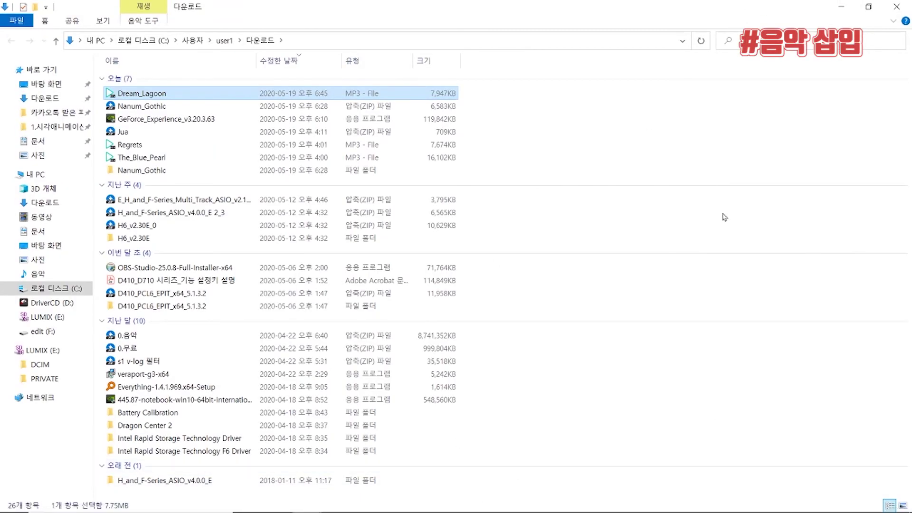
{"action": "left_click", "coordinate": [869, 7]}
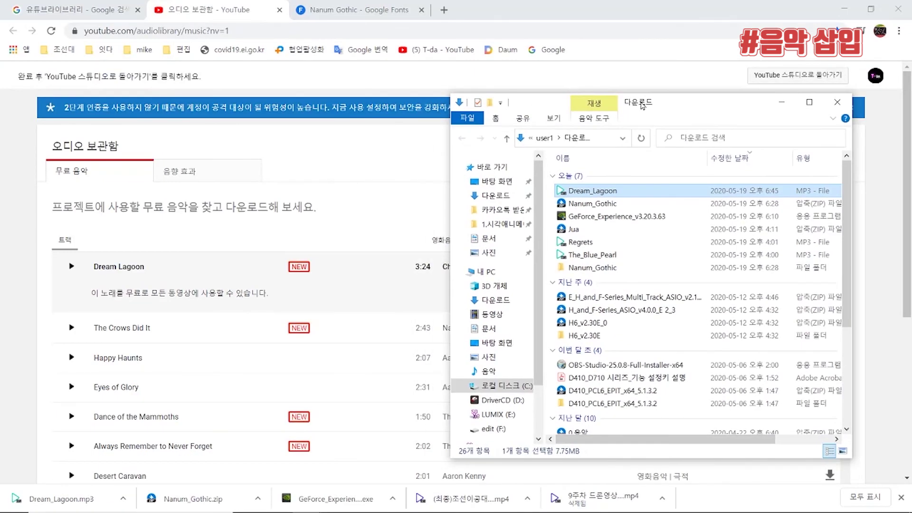
{"action": "left_click_drag", "start_coordinate": [702, 109], "coordinate": [858, 62]}
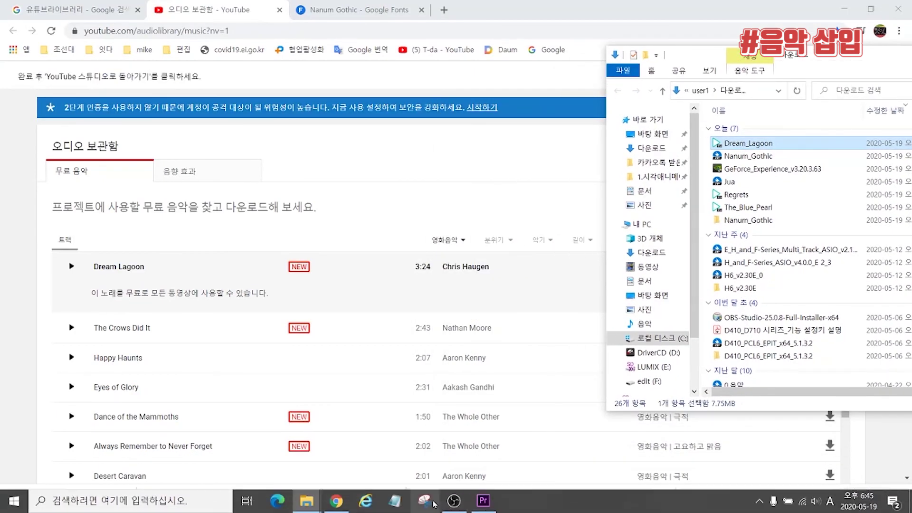
Switch to Premiere Pro, import Dream_Lagoon.mp3 from the Downloads folder into the 5.음악 bin, and move the playhead to about 00:02:31.
{"action": "left_click", "coordinate": [476, 505]}
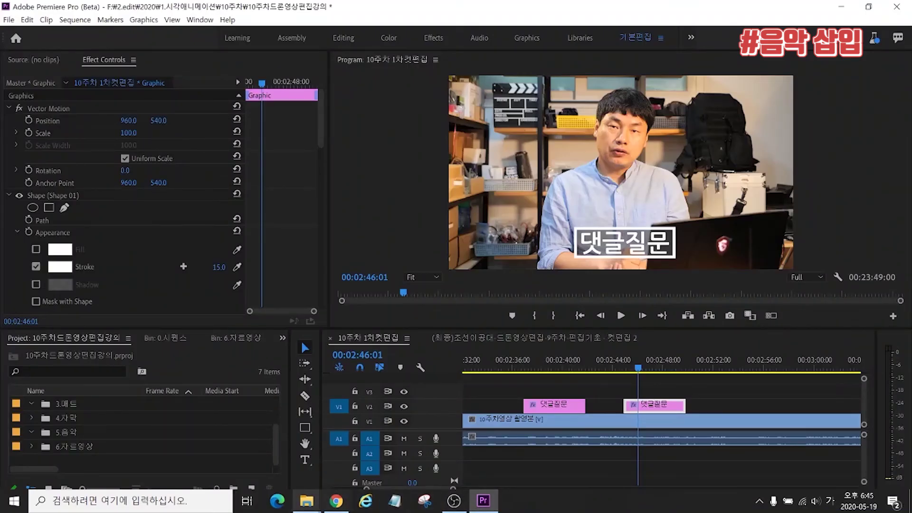
{"action": "mouse_move", "coordinate": [307, 502]}
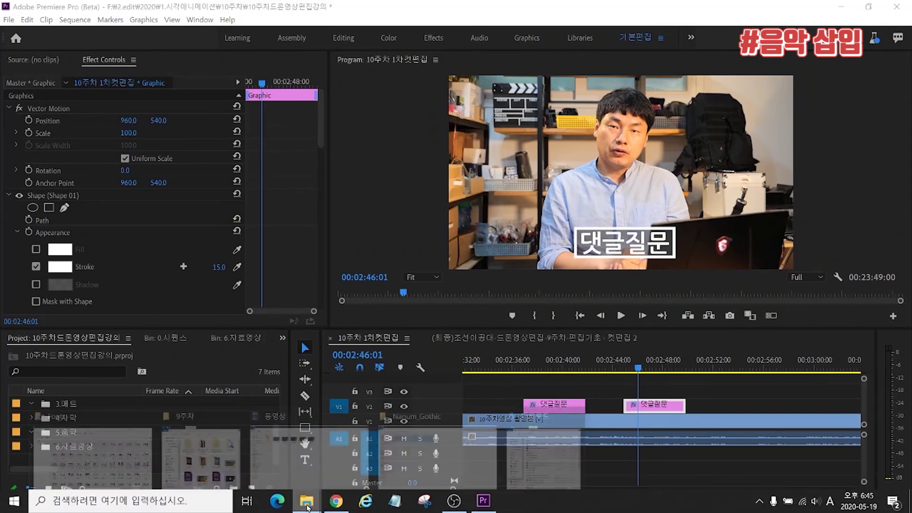
{"action": "left_click", "coordinate": [546, 439]}
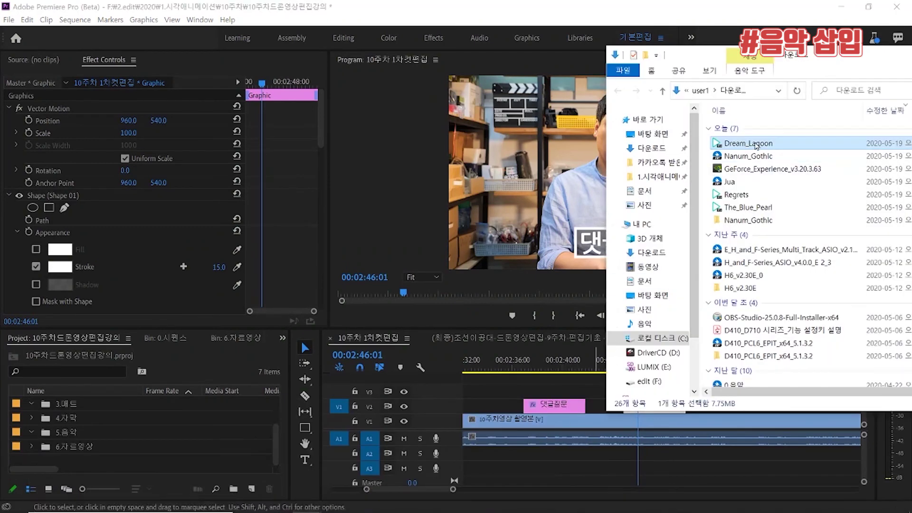
{"action": "left_click_drag", "start_coordinate": [761, 144], "coordinate": [74, 439]}
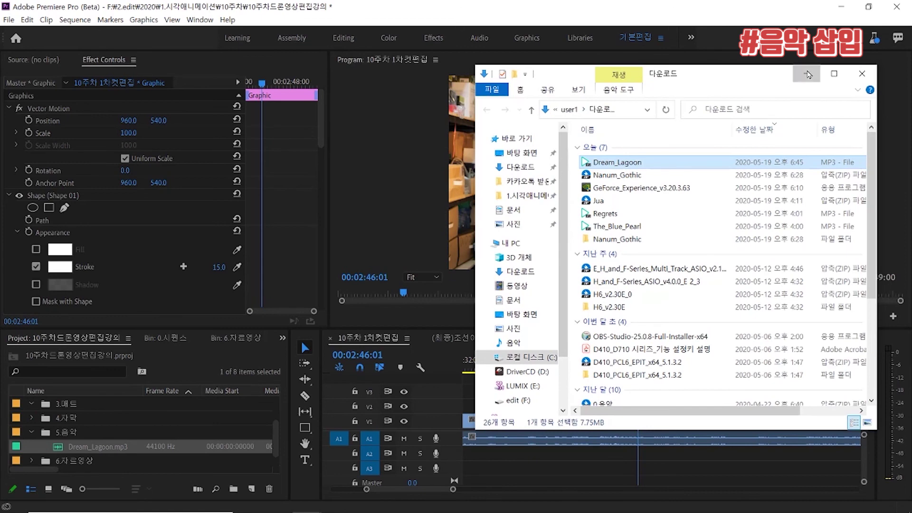
{"action": "left_click", "coordinate": [810, 42]}
{"action": "mouse_move", "coordinate": [430, 508]}
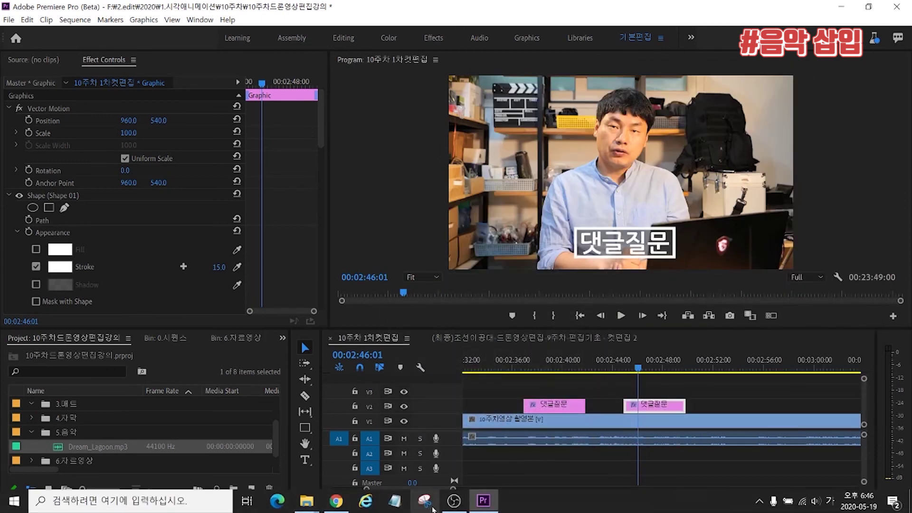
{"action": "left_click_drag", "start_coordinate": [570, 363], "coordinate": [536, 396]}
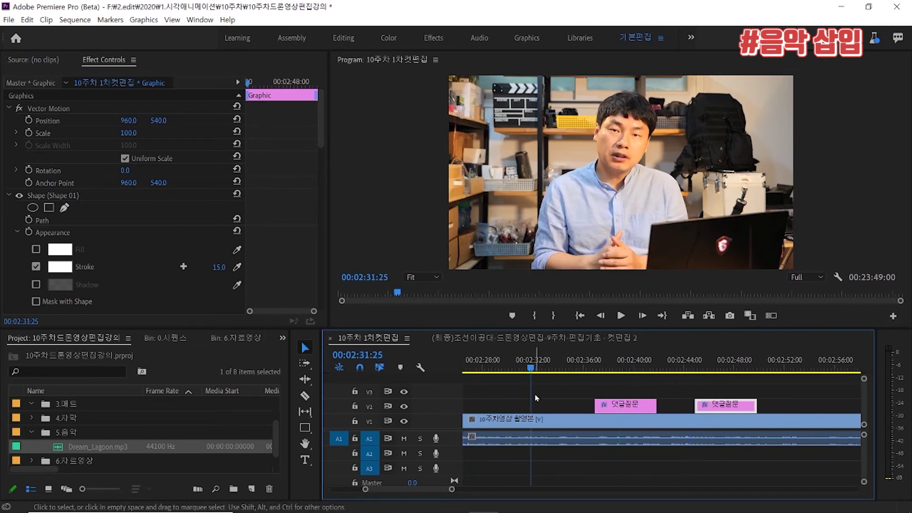
Place Dream_Lagoon.mp3 on audio track A2 starting at about 00:02:31 and play a few seconds from its beginning.
{"action": "left_click_drag", "start_coordinate": [75, 450], "coordinate": [525, 456]}
{"action": "left_click", "coordinate": [525, 365]}
{"action": "key", "text": "space"}
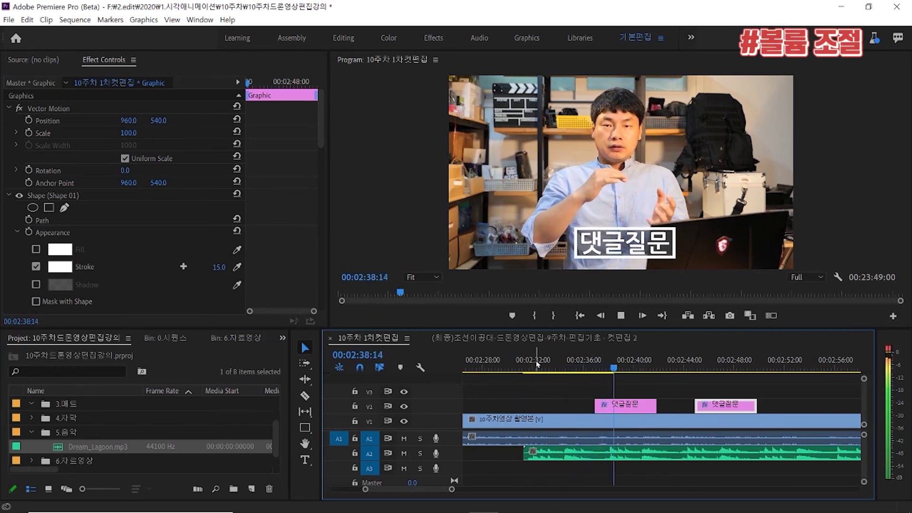
{"action": "key", "text": "space"}
Lower the volume level of the Dream_Lagoon.mp3 clip on track A2 to -21.3 dB.
{"action": "left_click", "coordinate": [575, 457]}
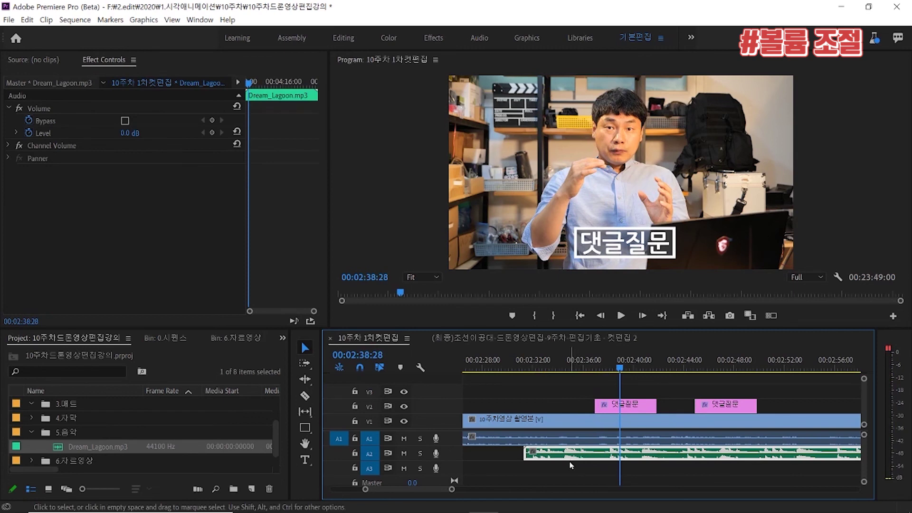
{"action": "left_click", "coordinate": [18, 132]}
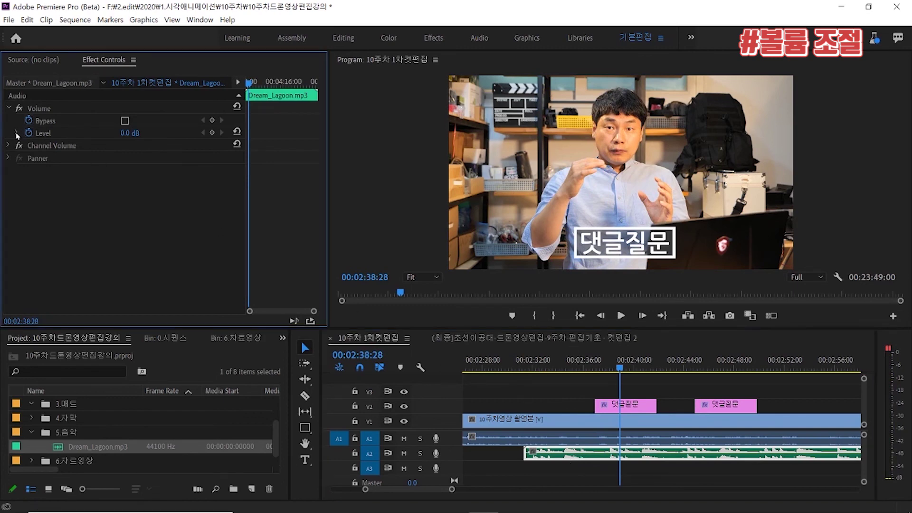
{"action": "left_click_drag", "start_coordinate": [140, 162], "coordinate": [117, 162]}
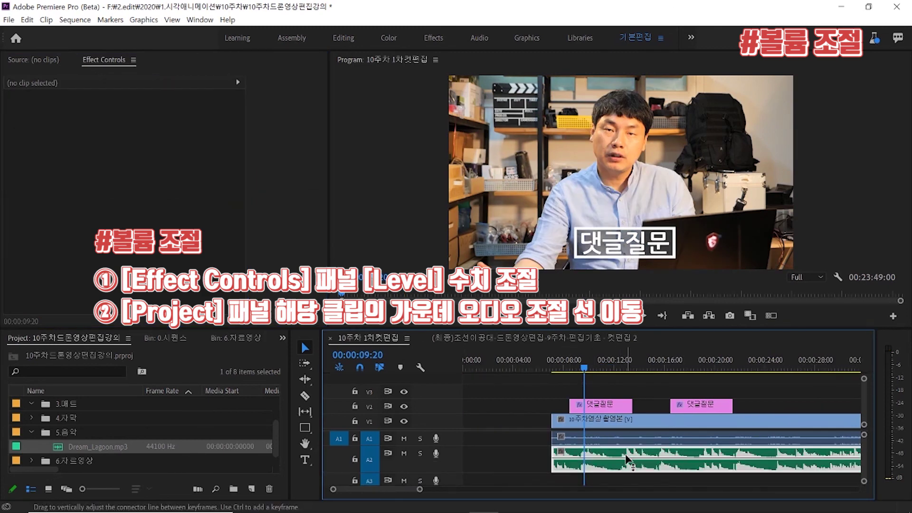
{"action": "left_click_drag", "start_coordinate": [628, 459], "coordinate": [628, 465]}
Play the sequence from the music clip's start at about 00:00:07 to check the balance between music and voice.
{"action": "left_click", "coordinate": [554, 366]}
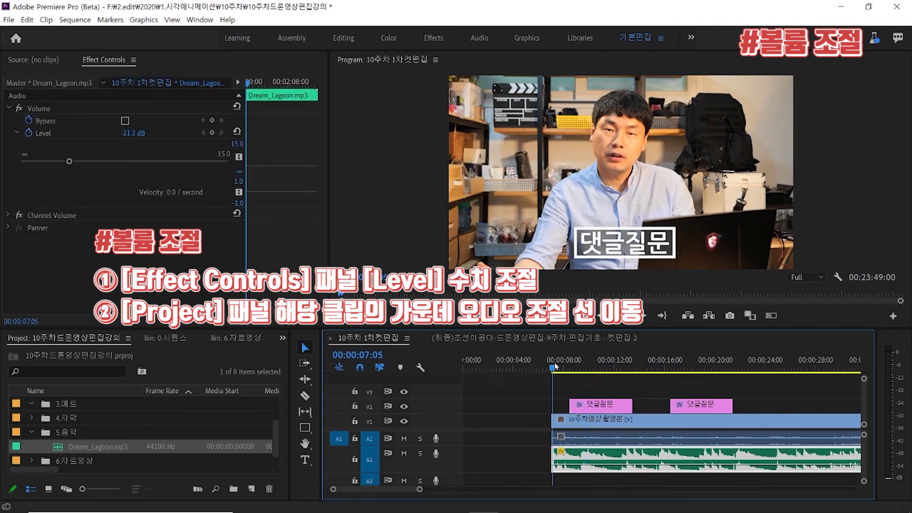
{"action": "key", "text": "space"}
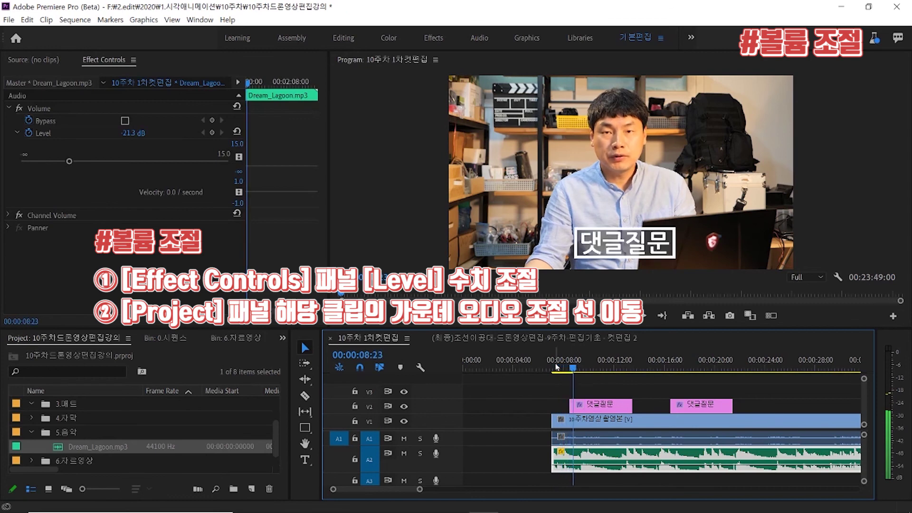
{"action": "left_click", "coordinate": [552, 367]}
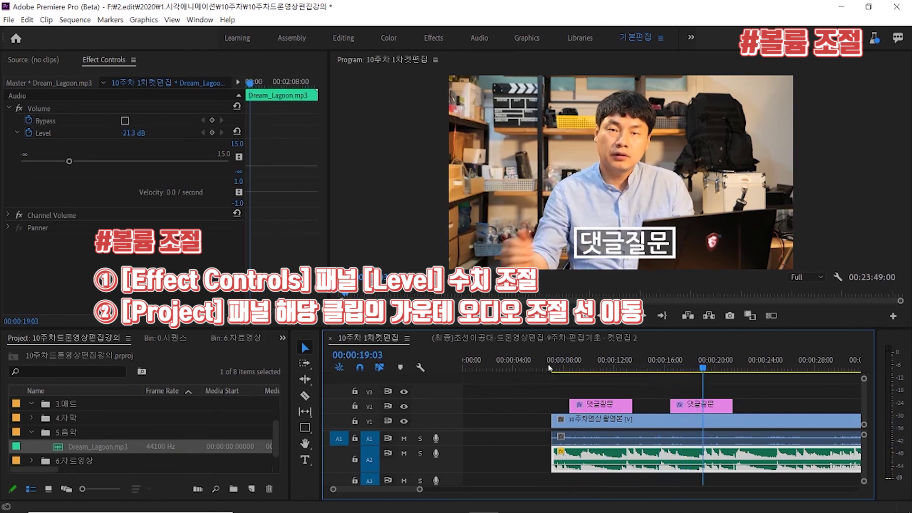
{"action": "key", "text": "space"}
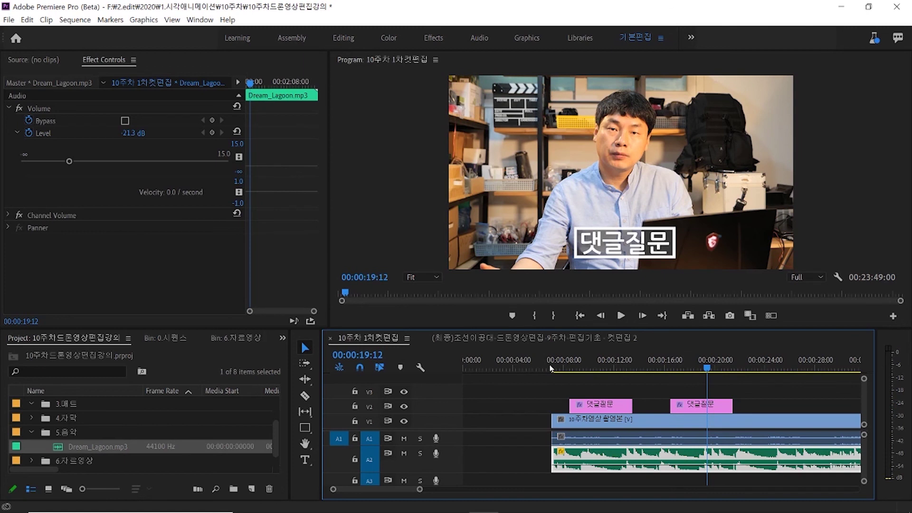